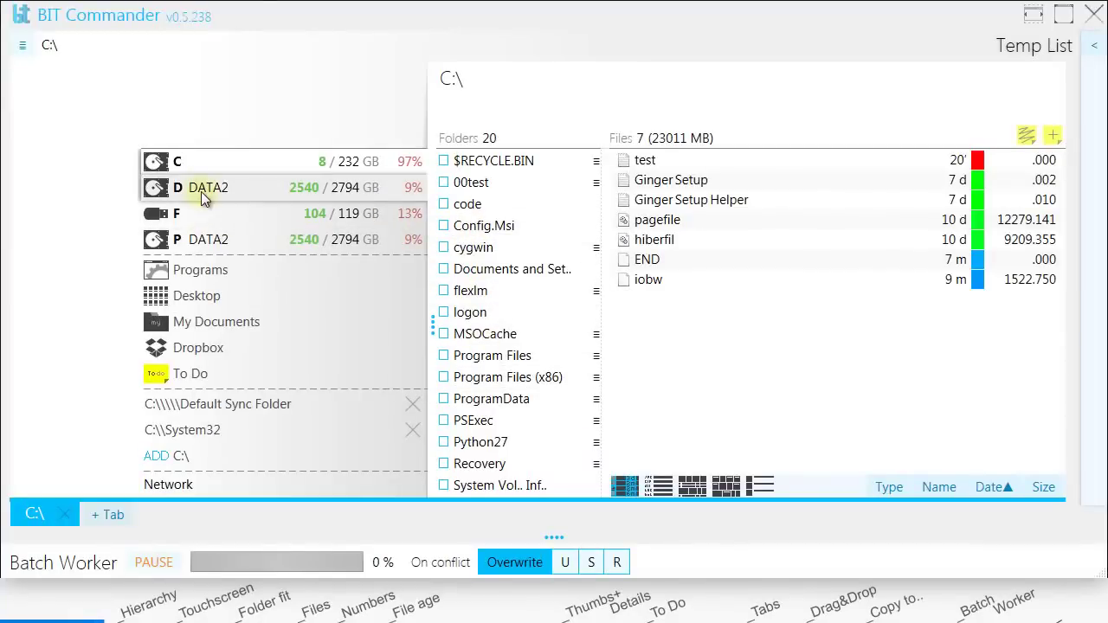
- Open the DEMO folder on drive P and go down through Folder 1 into Subfolder 1a
{"action": "left_click", "coordinate": [203, 244]}
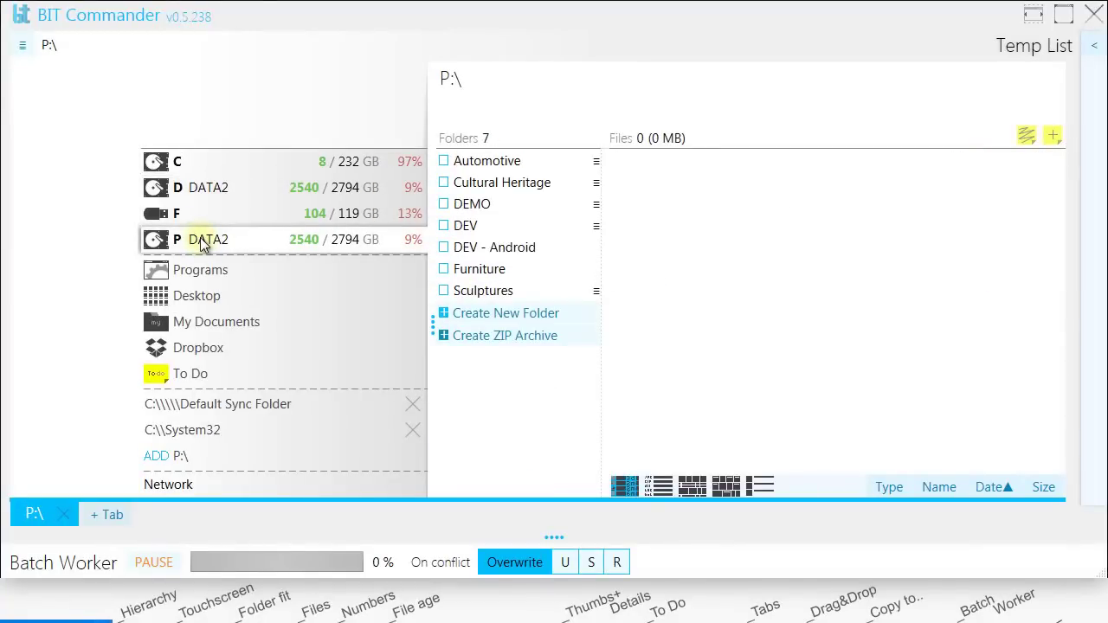
{"action": "left_click", "coordinate": [528, 205]}
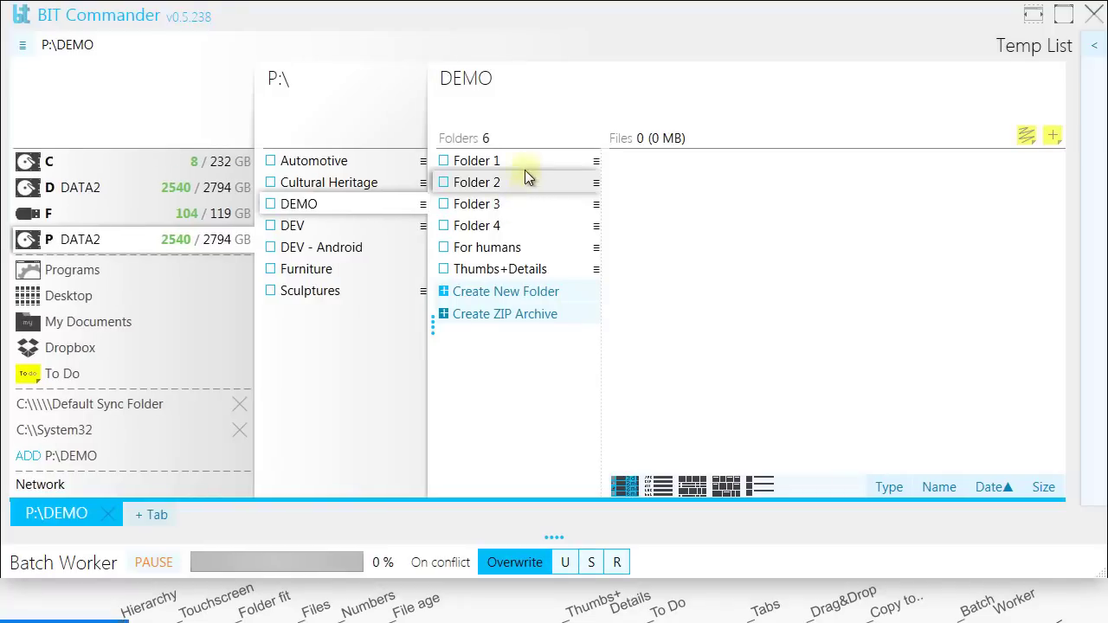
{"action": "left_click", "coordinate": [525, 162]}
{"action": "left_click", "coordinate": [524, 162]}
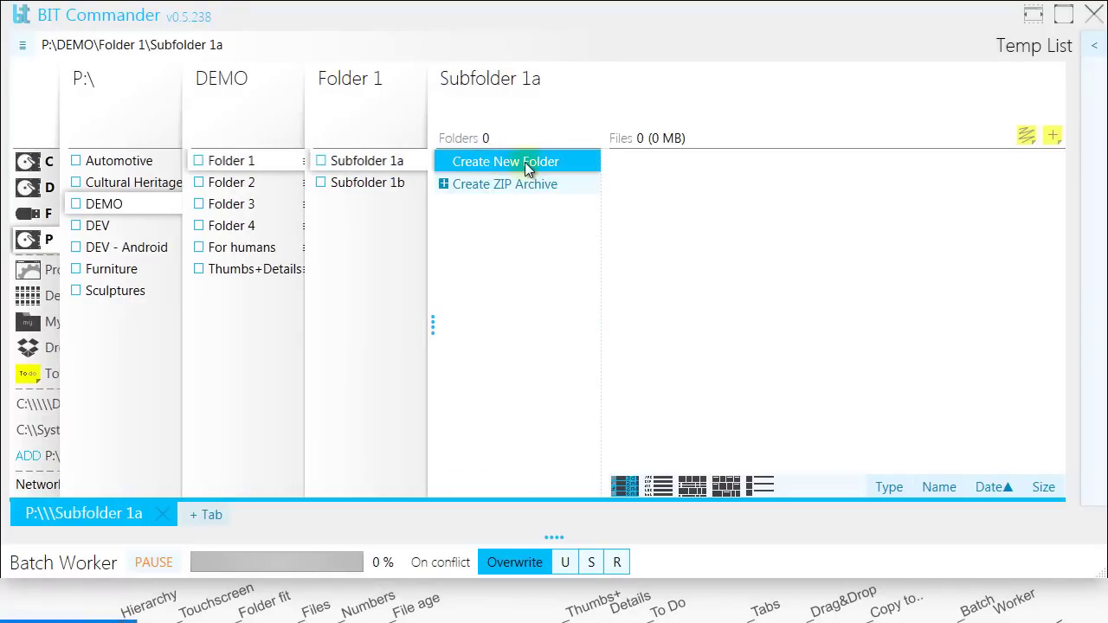
- Go to Folder 2 within DEMO and open Folder 2.1 and its subfolder Folder 2.1.1
{"action": "left_click", "coordinate": [239, 184]}
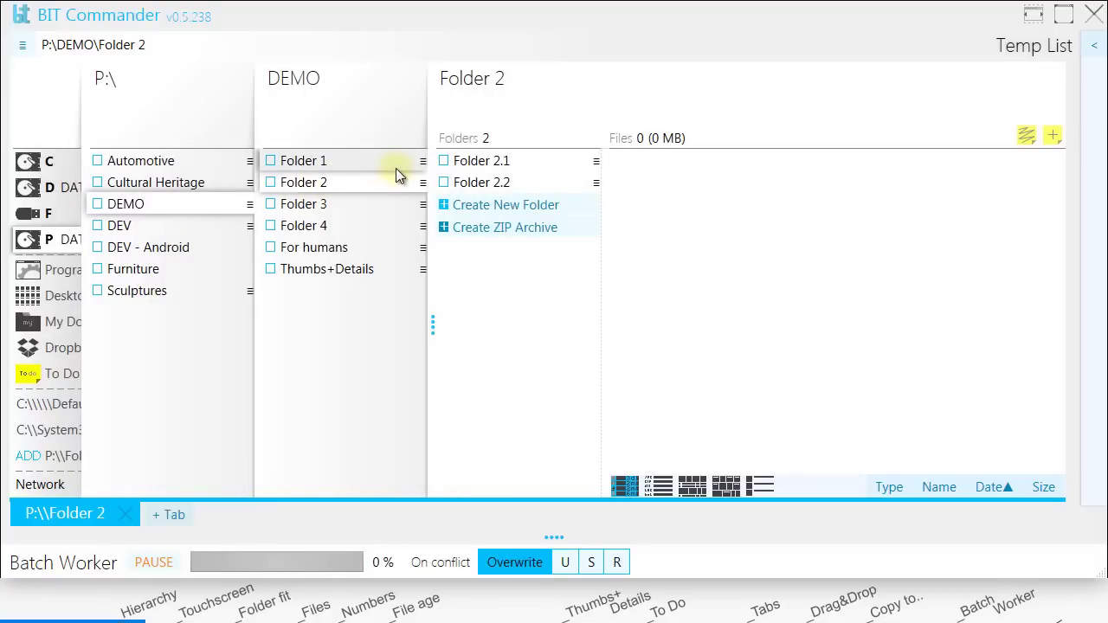
{"action": "left_click", "coordinate": [487, 162]}
{"action": "left_click", "coordinate": [486, 162]}
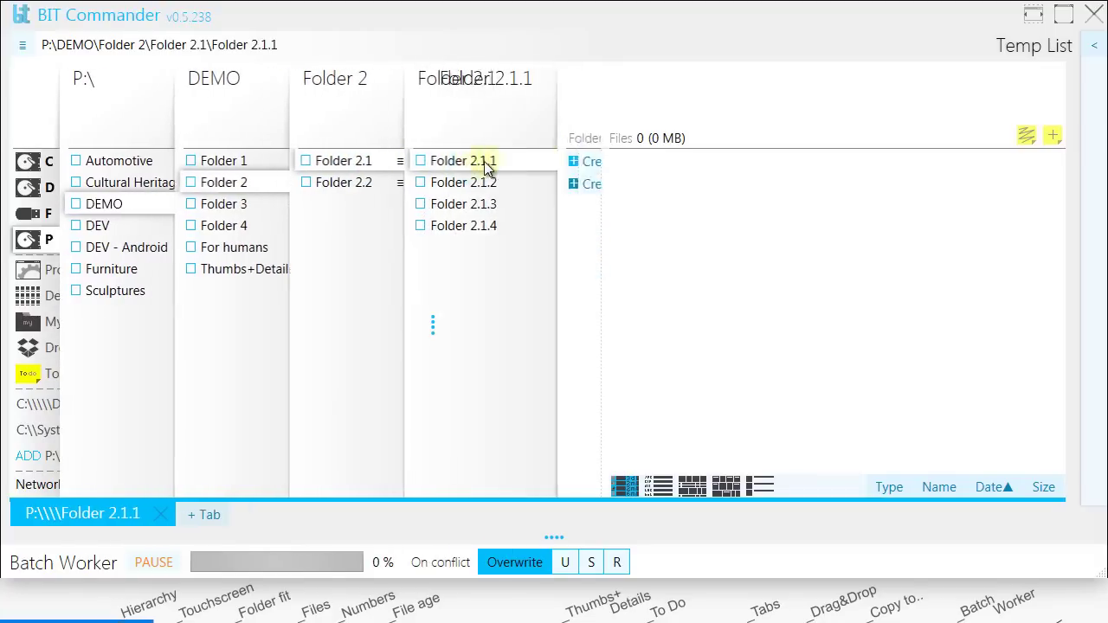
- Return to the DEMO folder and browse through Folder 2 into its subfolder Folder 2.2
{"action": "left_click", "coordinate": [212, 84]}
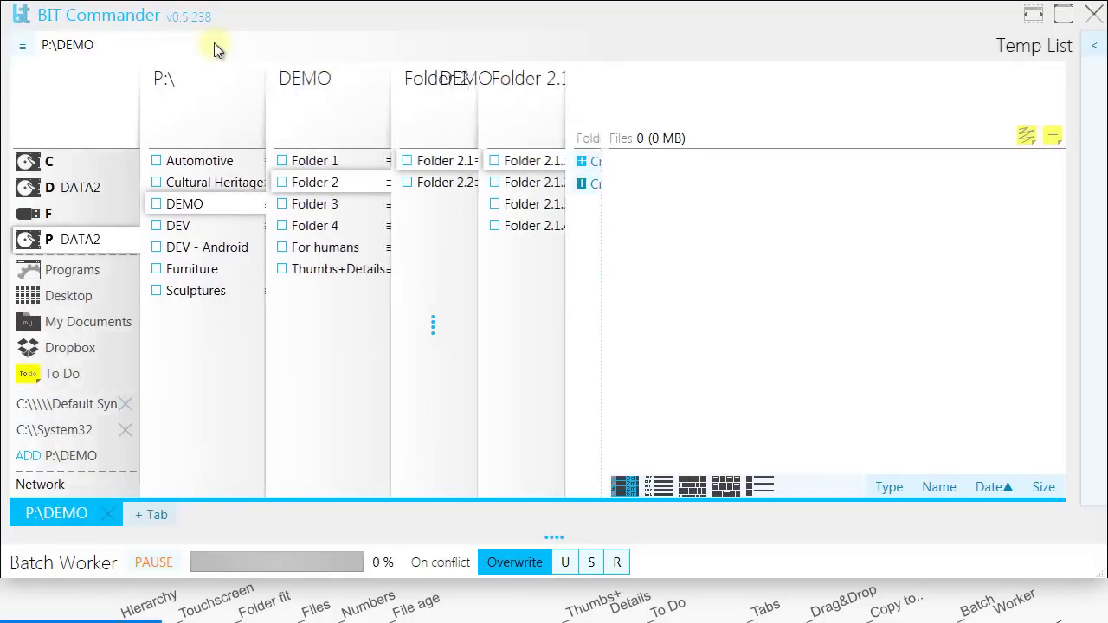
{"action": "left_click", "coordinate": [407, 182]}
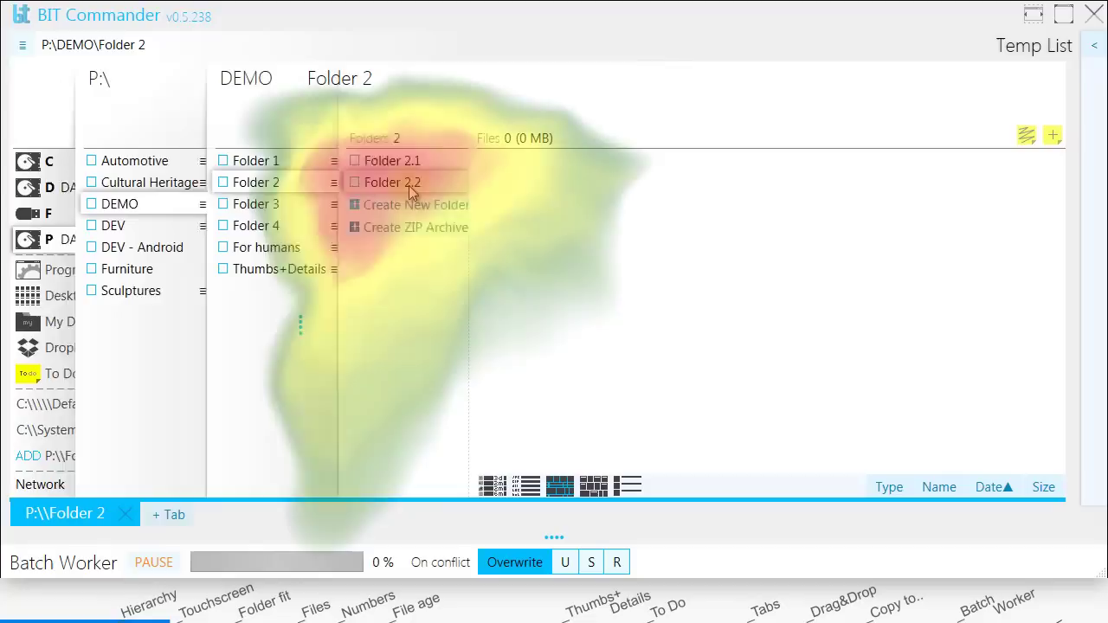
{"action": "left_click", "coordinate": [409, 184]}
{"action": "left_click", "coordinate": [404, 164]}
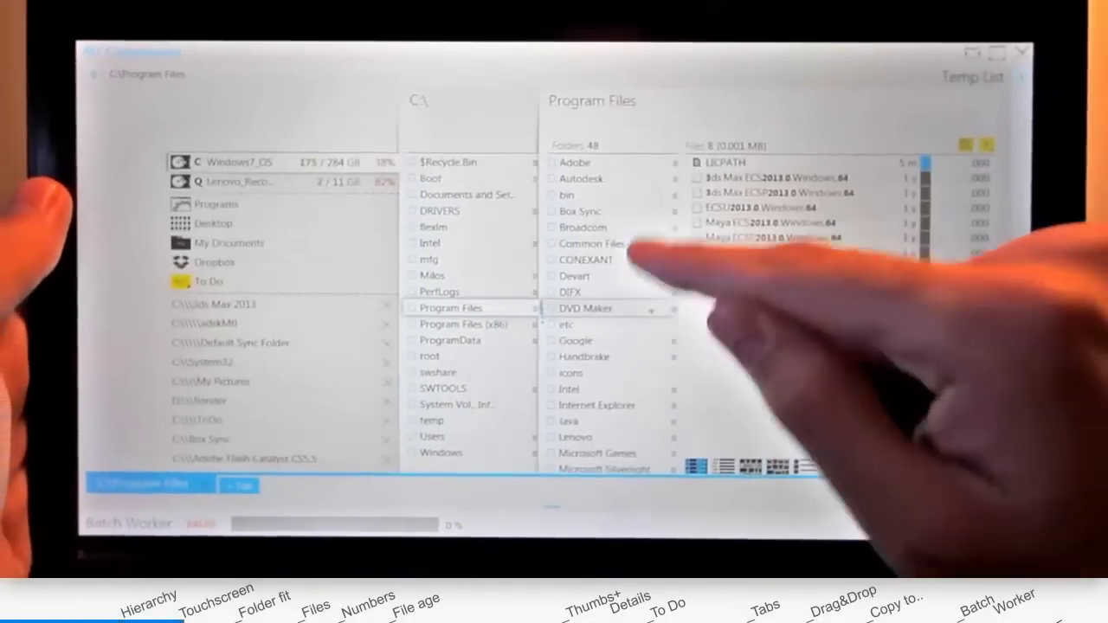
- On the touchscreen tablet, browse from Program Files through Adobe and Adobe Photoshop CS5.1 (64 Bit) into the Plug-ins subfolder Digimarc
{"action": "left_click", "coordinate": [574, 162]}
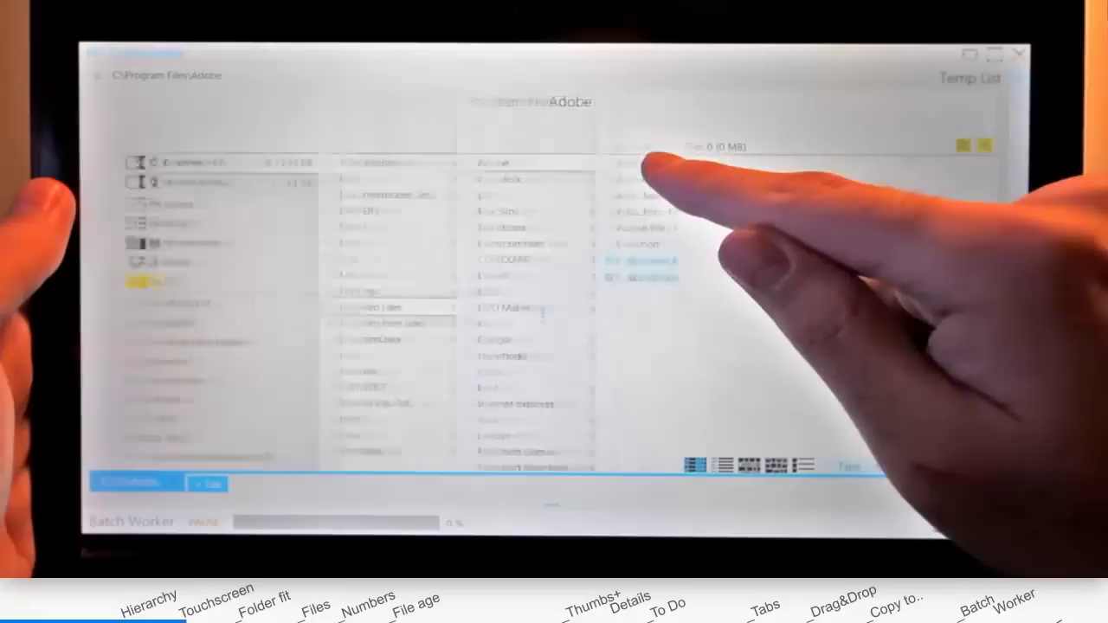
{"action": "left_click", "coordinate": [653, 212]}
{"action": "left_click", "coordinate": [578, 259]}
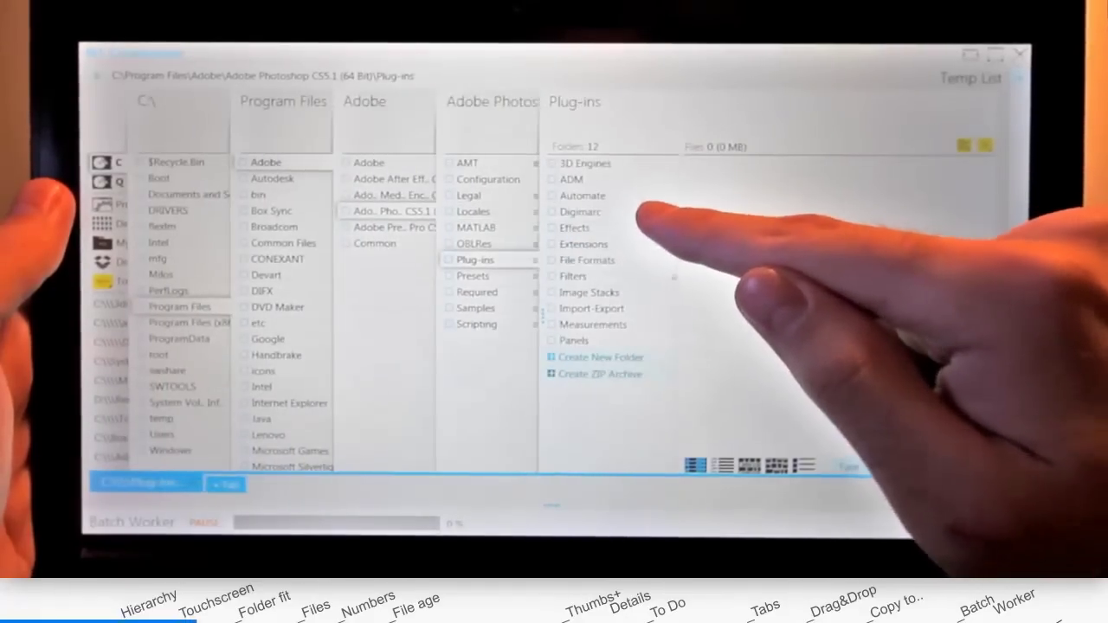
{"action": "left_click", "coordinate": [576, 211]}
{"action": "left_click", "coordinate": [576, 163]}
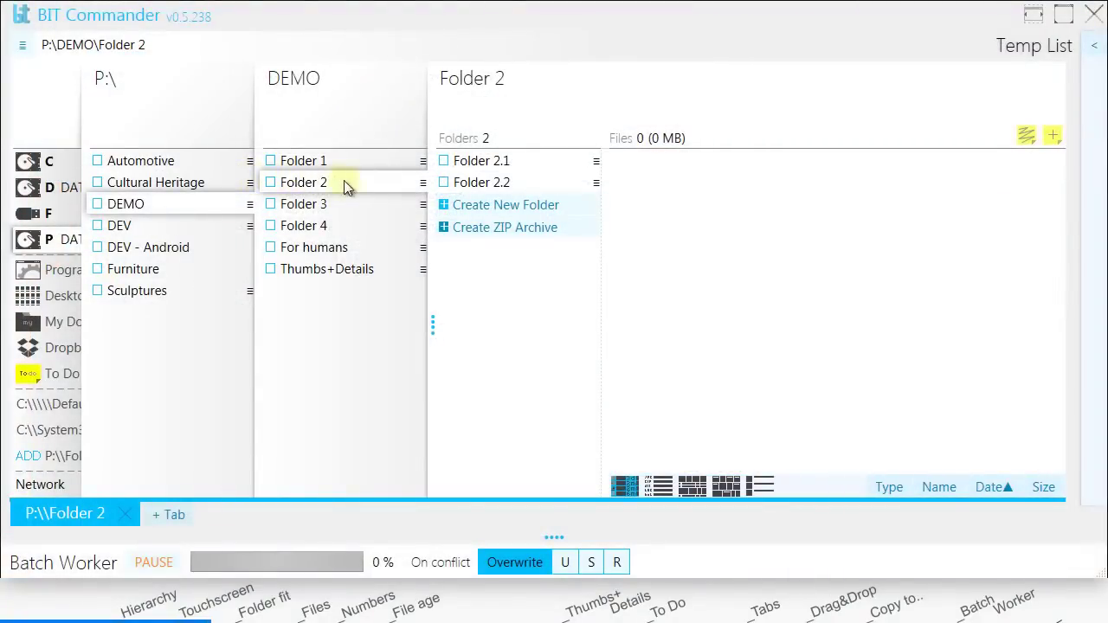
- Open Folder 2.1.1 through Folder 2.1 in Folder 2, and jump back up to the DEMO folder
{"action": "left_click", "coordinate": [487, 162]}
{"action": "left_click", "coordinate": [488, 162]}
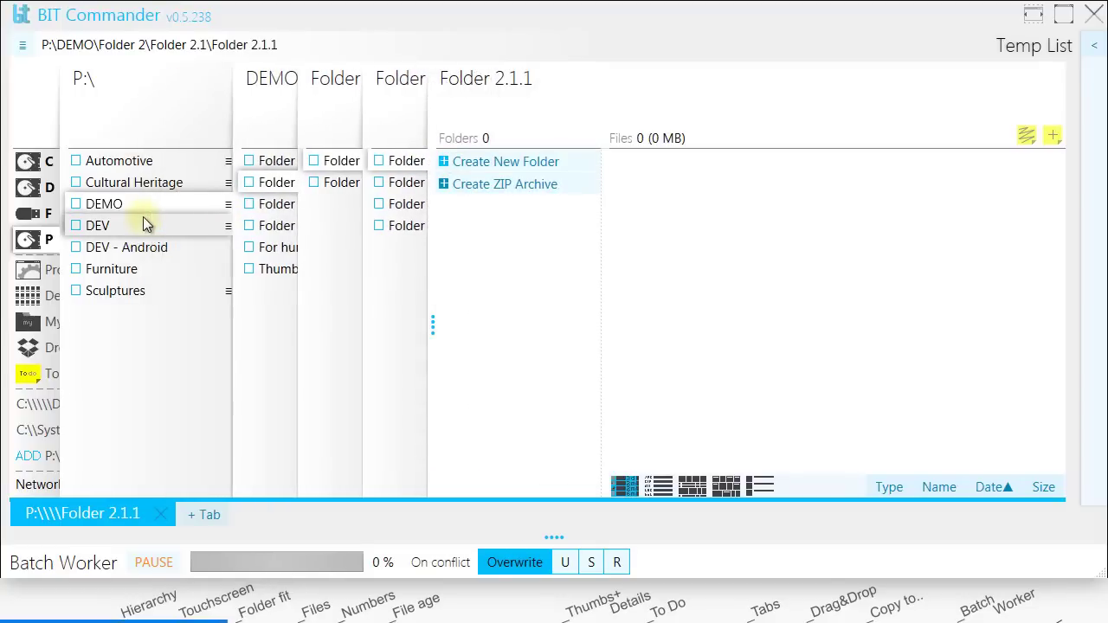
{"action": "left_click", "coordinate": [198, 204]}
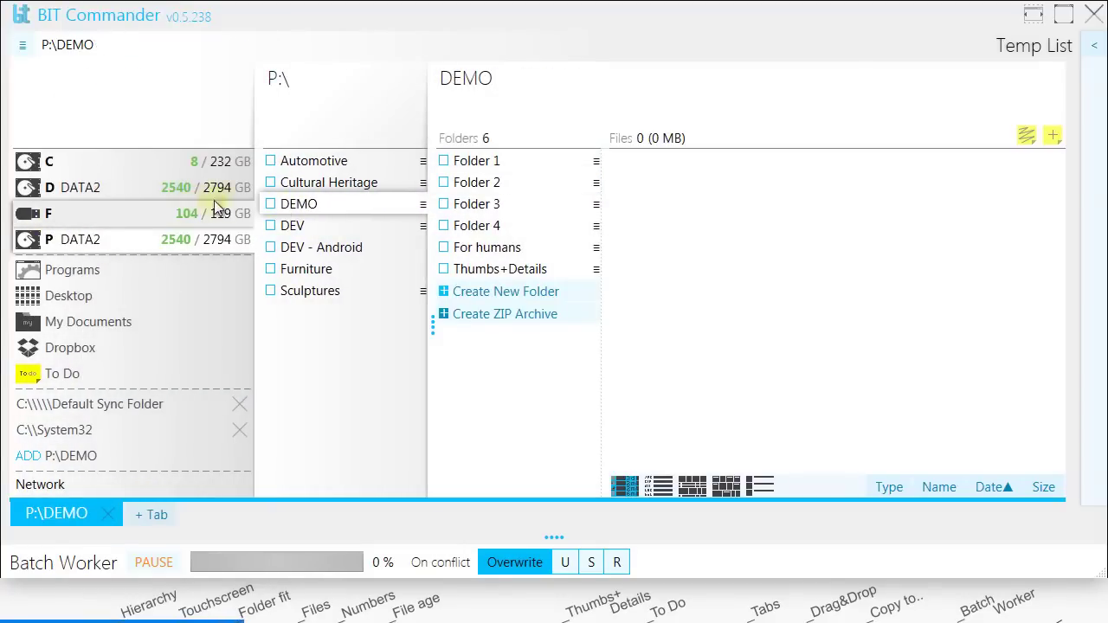
- Look into Folder 3 of DEMO, and browse the folder and file lists of Folder 4
{"action": "left_click", "coordinate": [479, 204]}
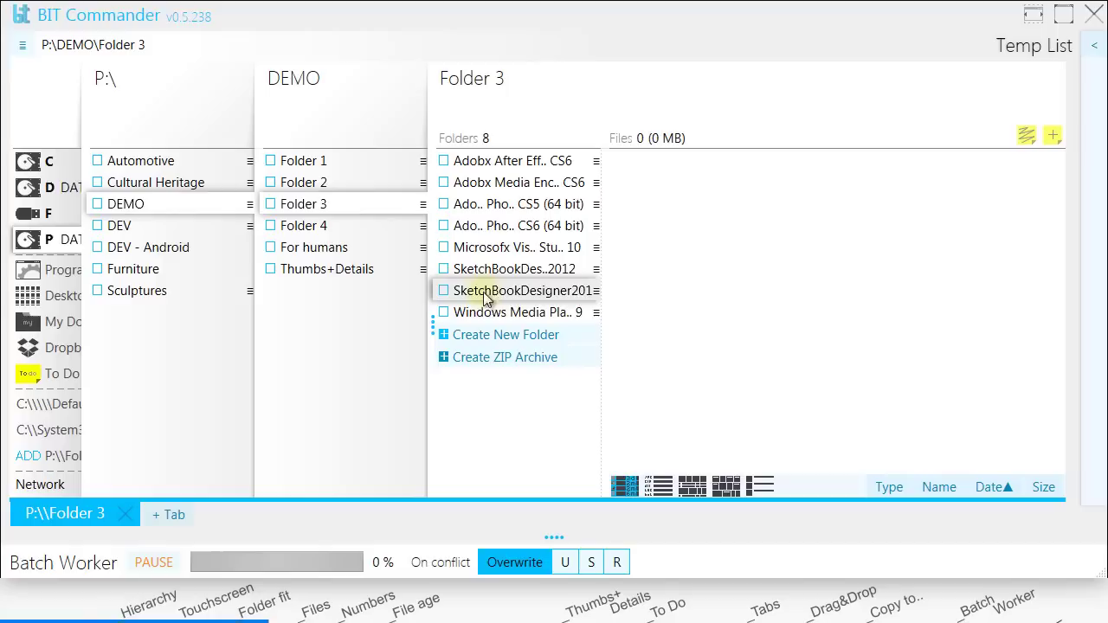
{"action": "left_click", "coordinate": [369, 223]}
{"action": "scroll", "coordinate": [544, 288], "scroll_direction": "down", "scroll_amount": 3}
{"action": "scroll", "coordinate": [542, 298], "scroll_direction": "down", "scroll_amount": 3}
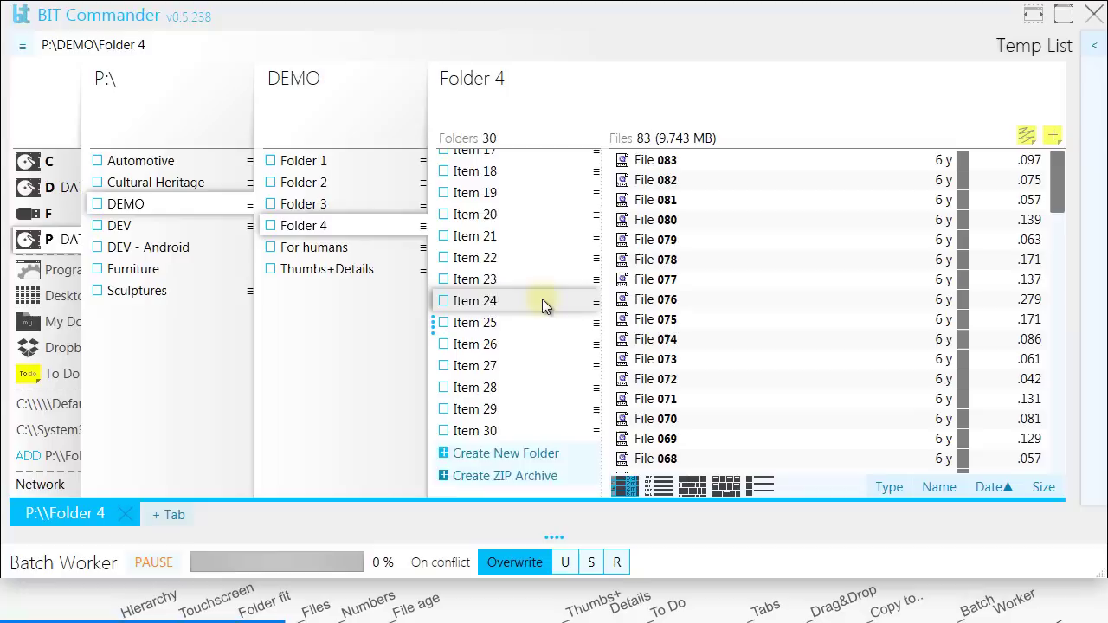
{"action": "scroll", "coordinate": [542, 299], "scroll_direction": "up", "scroll_amount": 6}
{"action": "scroll", "coordinate": [692, 305], "scroll_direction": "down", "scroll_amount": 5}
{"action": "scroll", "coordinate": [716, 306], "scroll_direction": "down", "scroll_amount": 4}
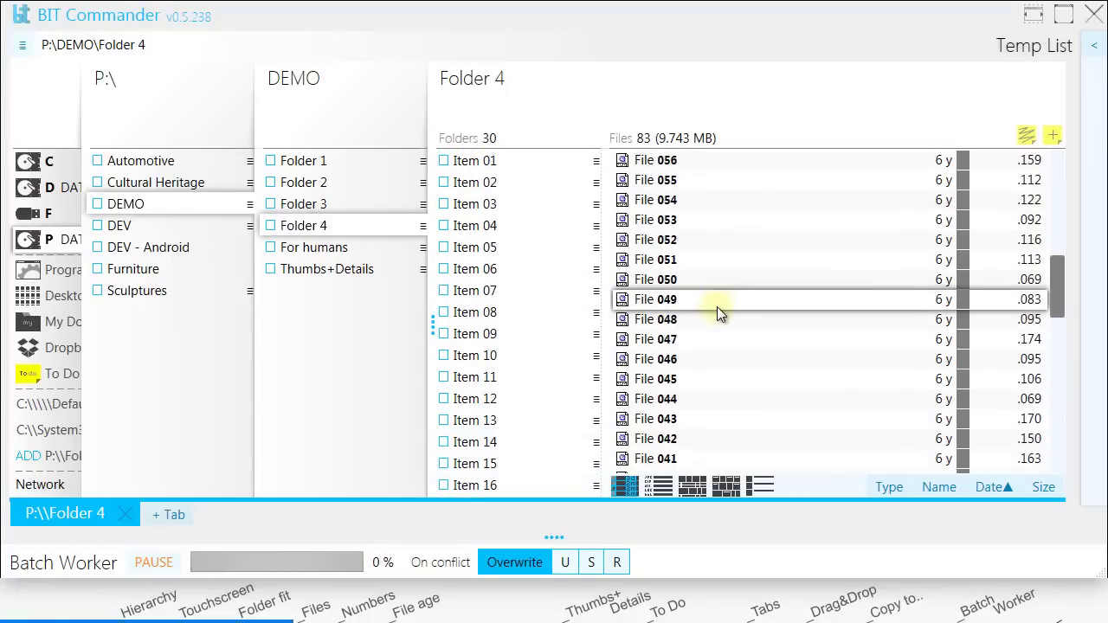
{"action": "scroll", "coordinate": [717, 307], "scroll_direction": "up", "scroll_amount": 9}
- Open the Filenames folder inside For humans and switch its files to the view with coloured age labels in front
{"action": "left_click", "coordinate": [351, 248]}
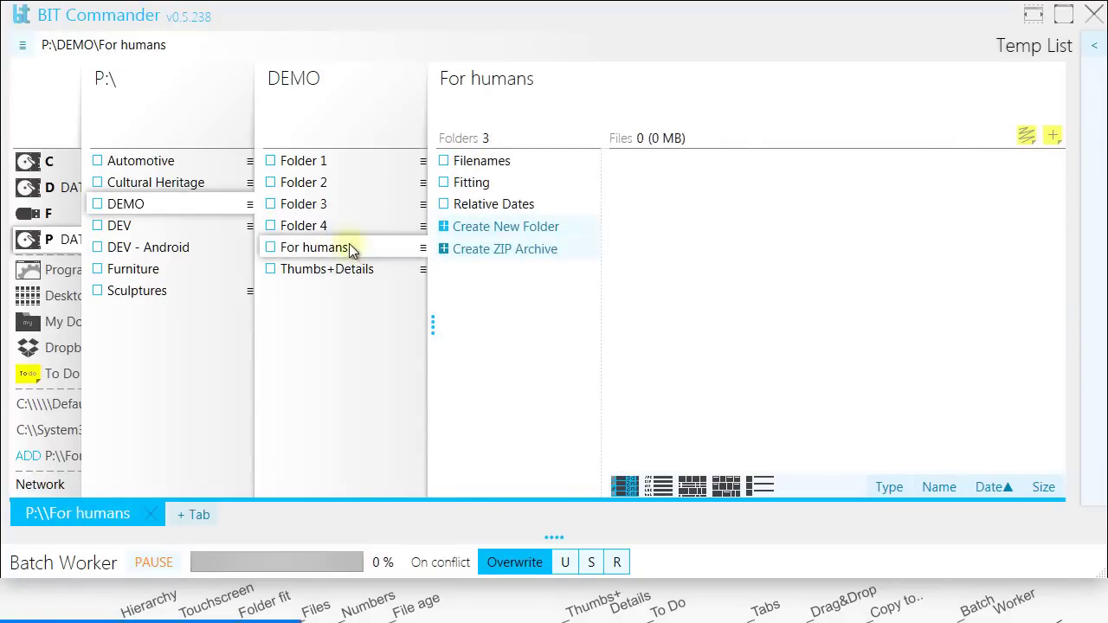
{"action": "left_click", "coordinate": [499, 164]}
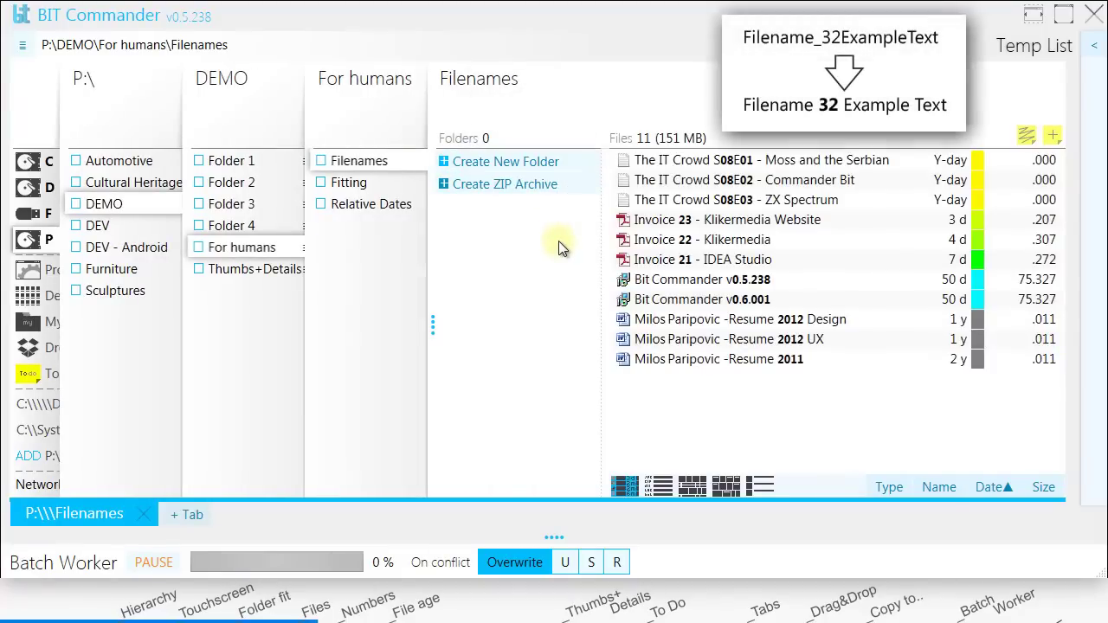
{"action": "left_click", "coordinate": [697, 487]}
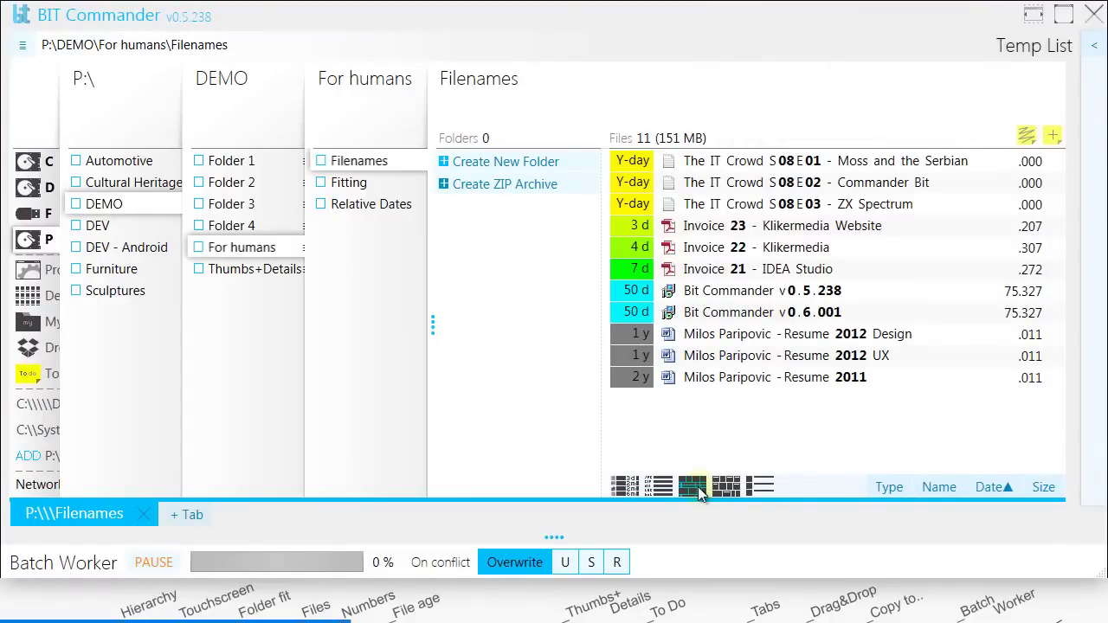
- Open the Fitting folder, try resizing the folder column, and open the Relative Dates folder to examine the file ages
{"action": "left_click", "coordinate": [363, 182]}
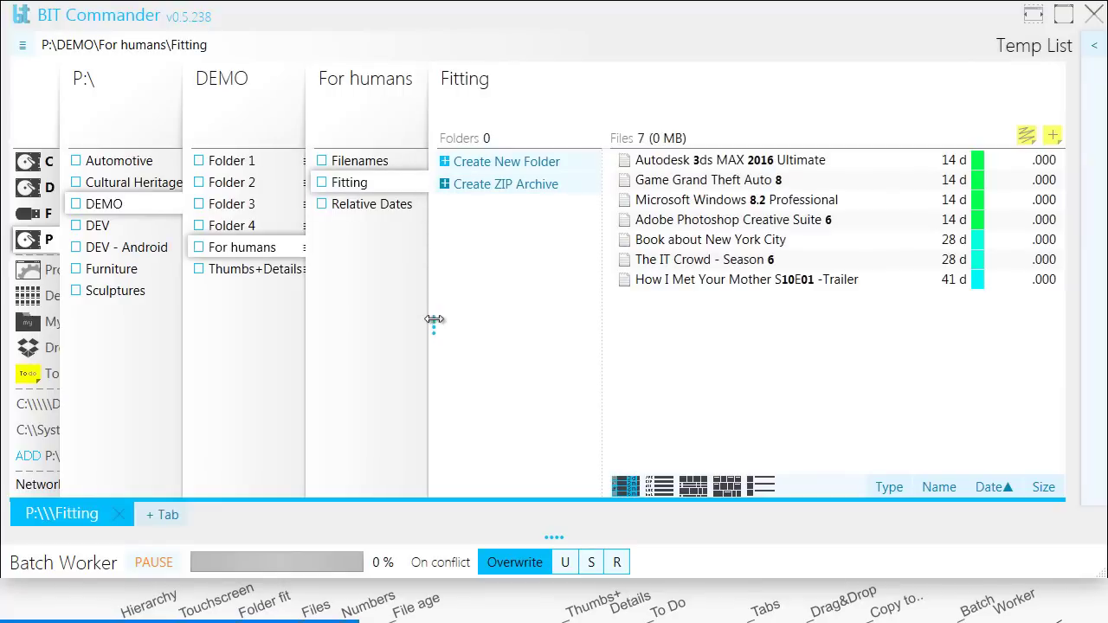
{"action": "mouse_move", "coordinate": [434, 319]}
{"action": "left_mouse_down"}
{"action": "mouse_move", "coordinate": [612, 332]}
{"action": "mouse_move", "coordinate": [432, 336]}
{"action": "left_mouse_up"}
{"action": "left_click", "coordinate": [373, 205]}
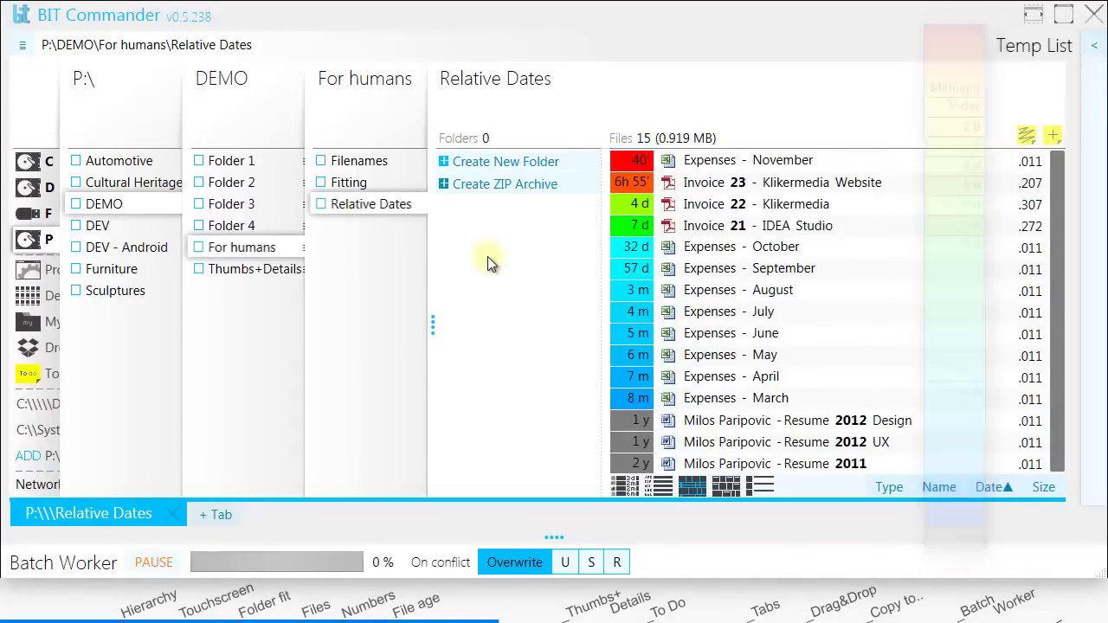
{"action": "mouse_move", "coordinate": [645, 208]}
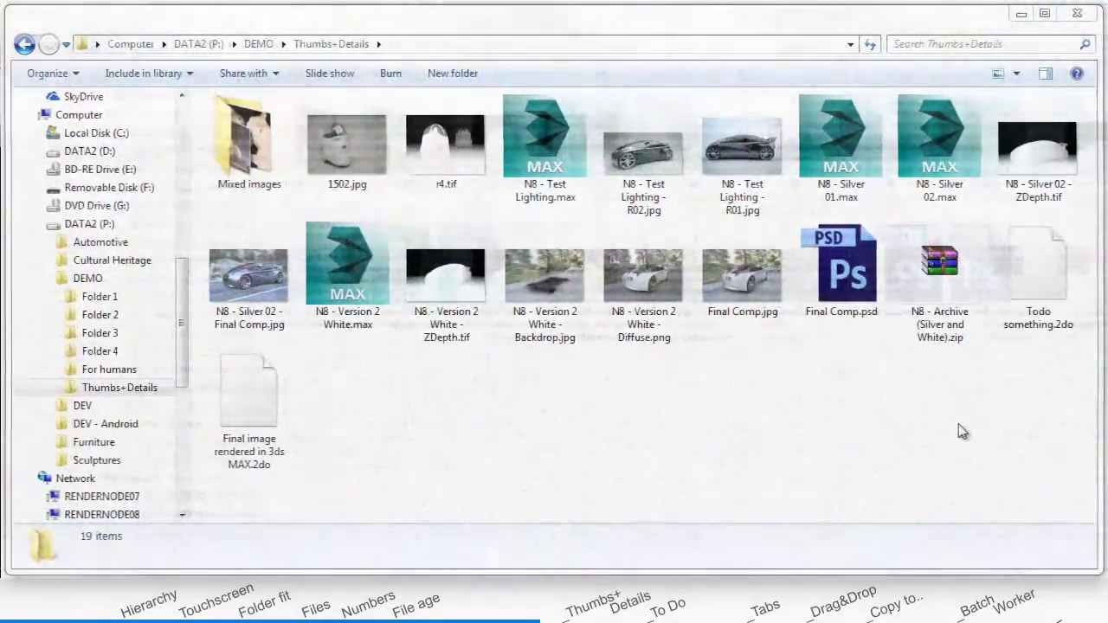
- Show the Thumbs+Details folder in Details view in Windows Explorer, and browse its thumbnails in BIT Commander
{"action": "left_click", "coordinate": [1017, 74]}
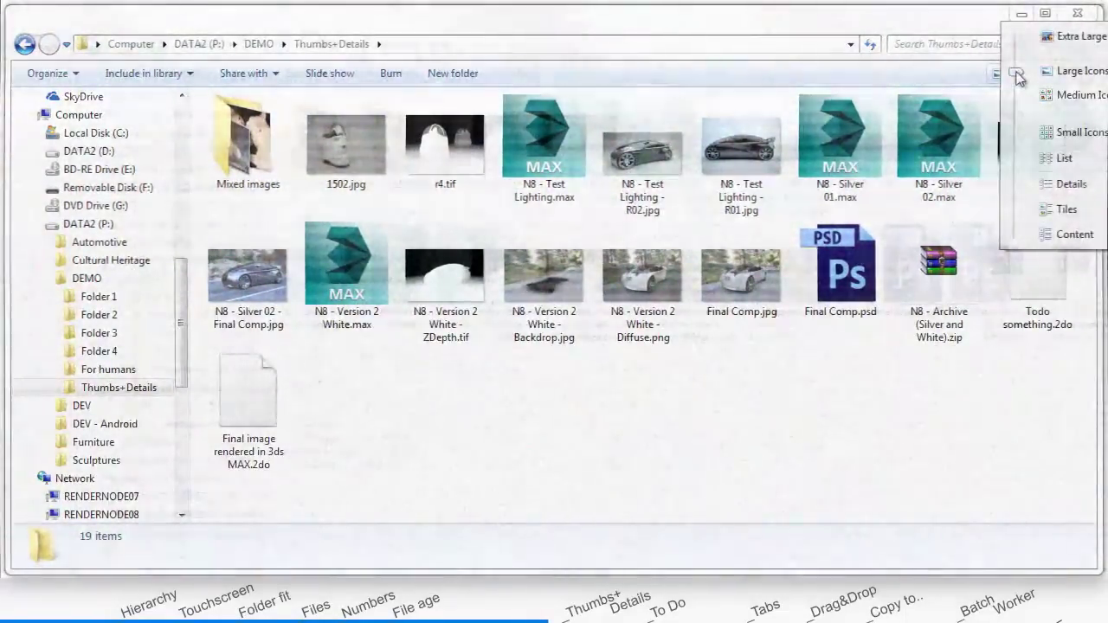
{"action": "left_click", "coordinate": [1070, 186]}
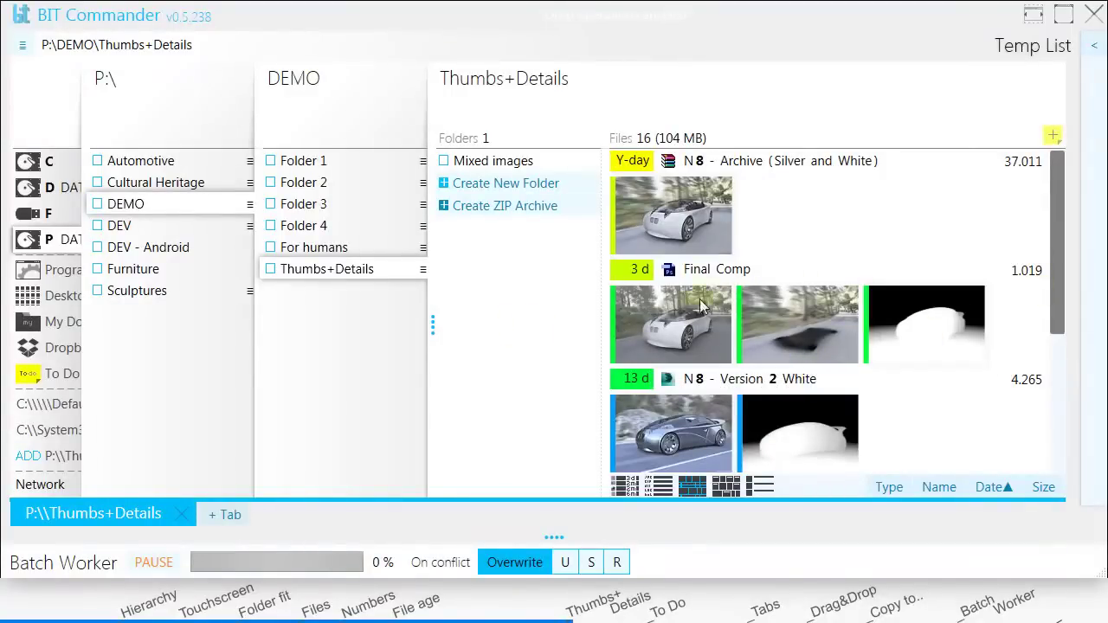
{"action": "left_click_drag", "start_coordinate": [1054, 256], "coordinate": [1061, 227]}
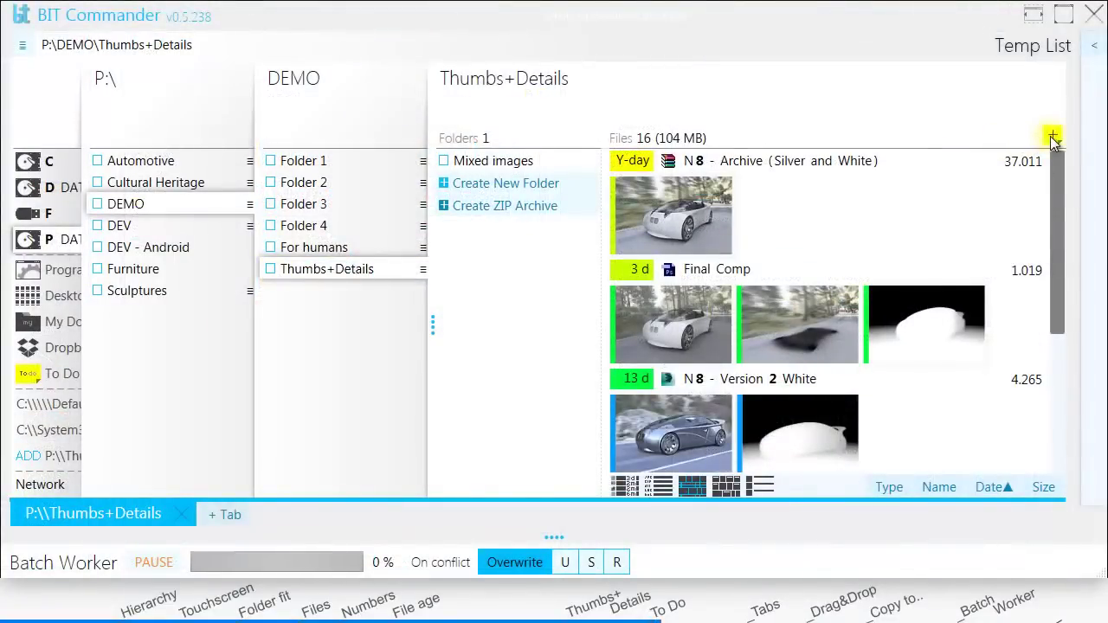
- Create a to-do note reading "Todo something" in the Thumbs+Details folder
{"action": "left_click", "coordinate": [1051, 136]}
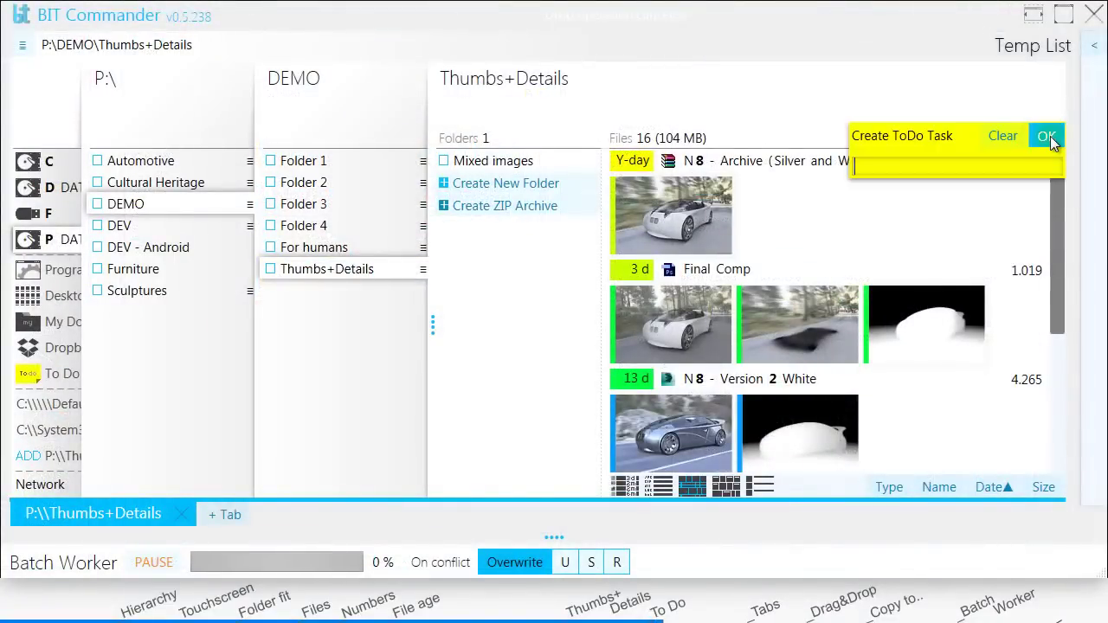
{"action": "type", "text": "Todo something"}
{"action": "key", "text": "Return"}
- Add the to-do note "Final image rendered in 3ds MAX 2010 using VRAY. Motion blur applied in Photoshop on a shadow pass. ZDepth used to mask blur areas."
{"action": "left_click", "coordinate": [1053, 135]}
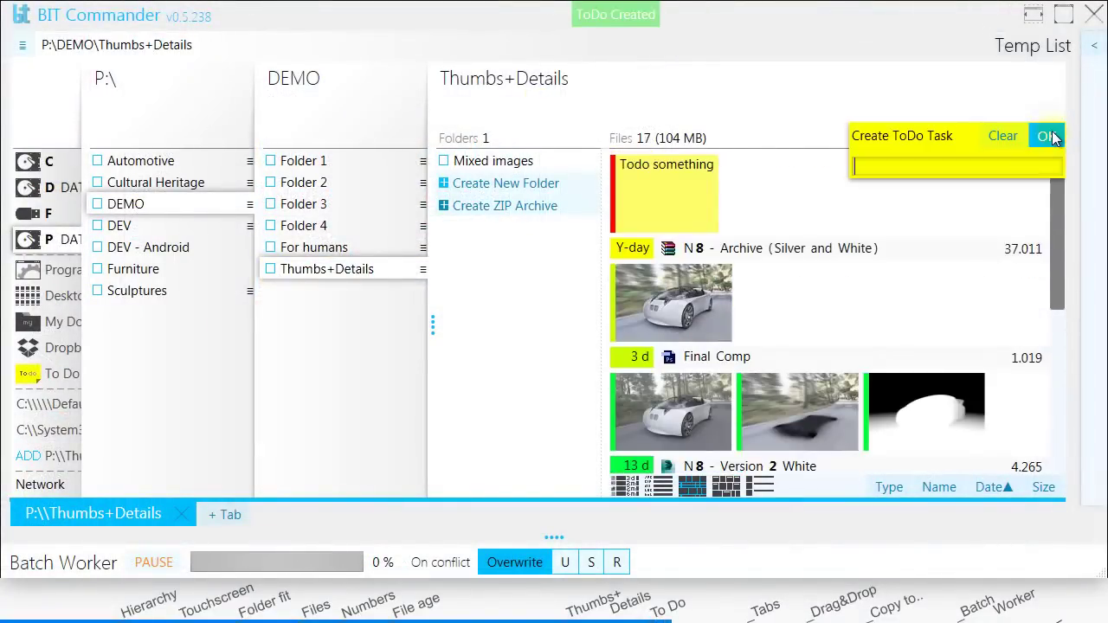
{"action": "type", "text": "Final image rendered in 3ds MAX 2010 using VRAY. Motion blur applied in Photoshop on a shadow pass. ZDepth used to mask blur areas."}
{"action": "key", "text": "Return"}
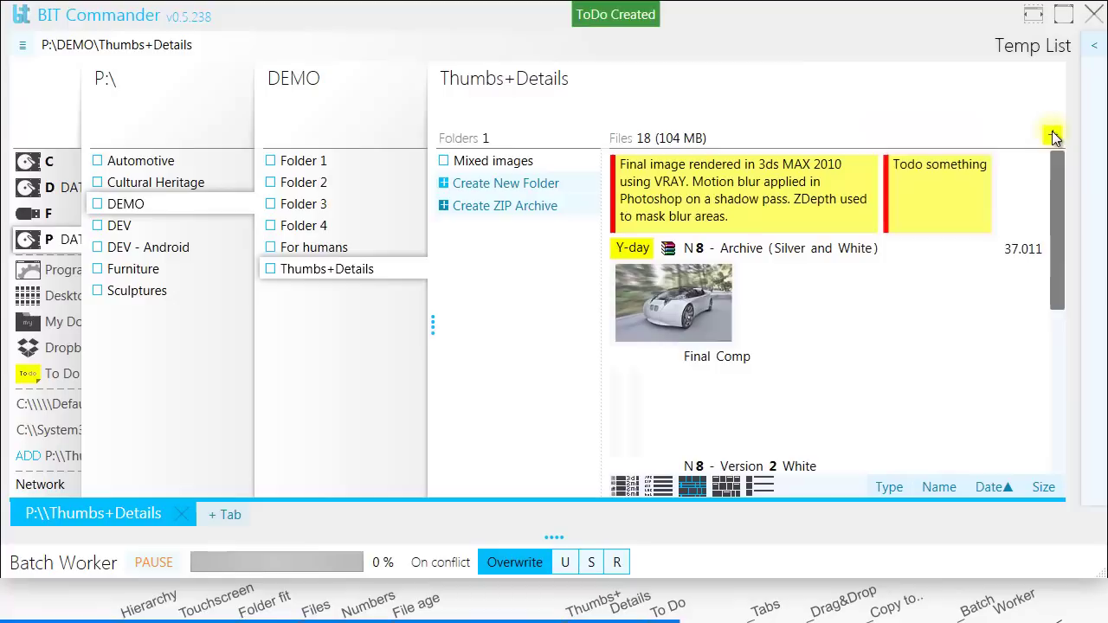
- Switch the files to the compact list view and add a "Make demo video" task to the main To Do list
{"action": "left_click", "coordinate": [625, 487]}
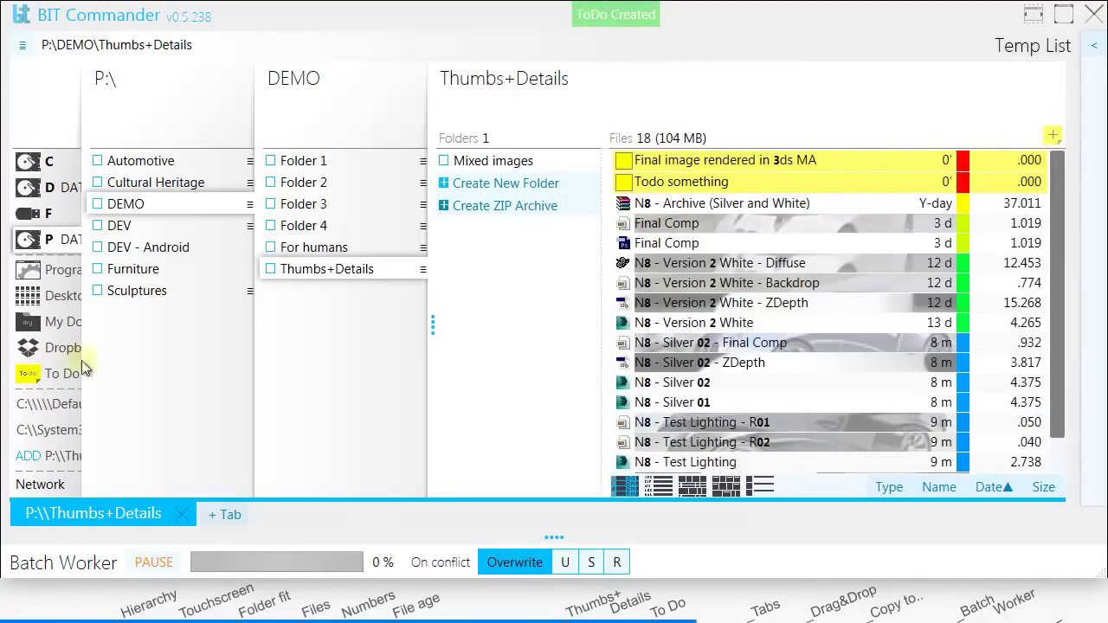
{"action": "left_click", "coordinate": [56, 372]}
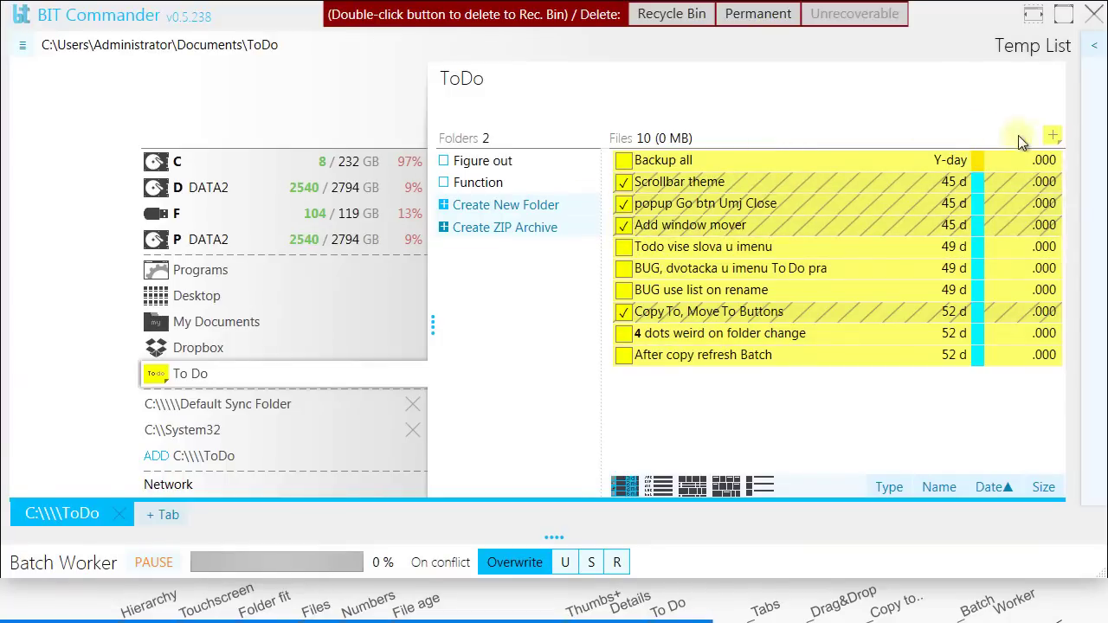
{"action": "left_click", "coordinate": [1053, 139]}
{"action": "type", "text": "Make demo video"}
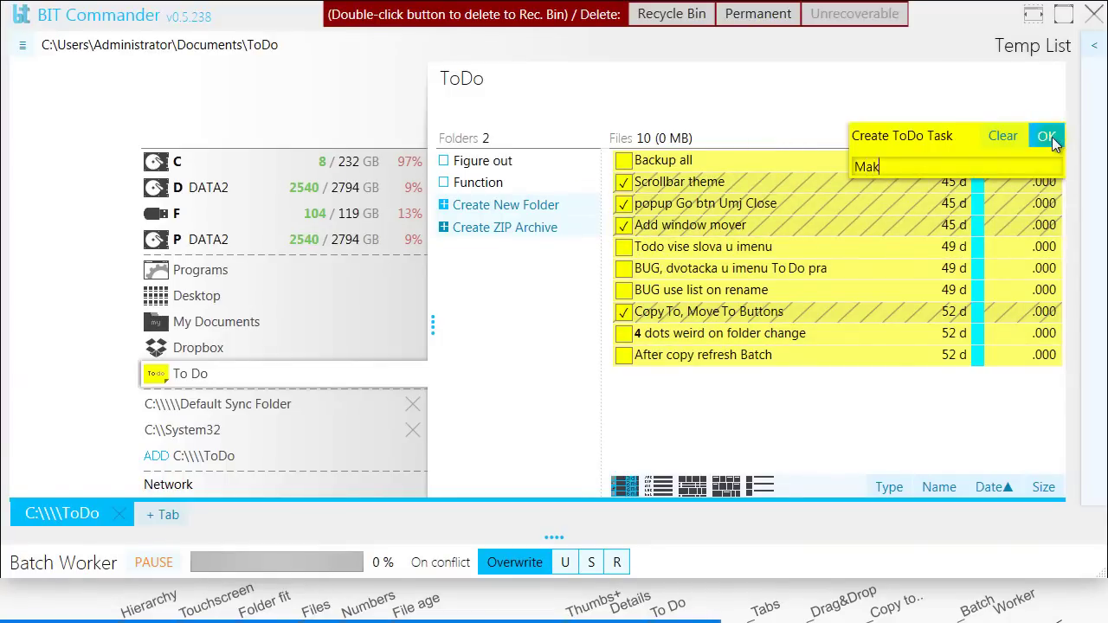
{"action": "key", "text": "Return"}
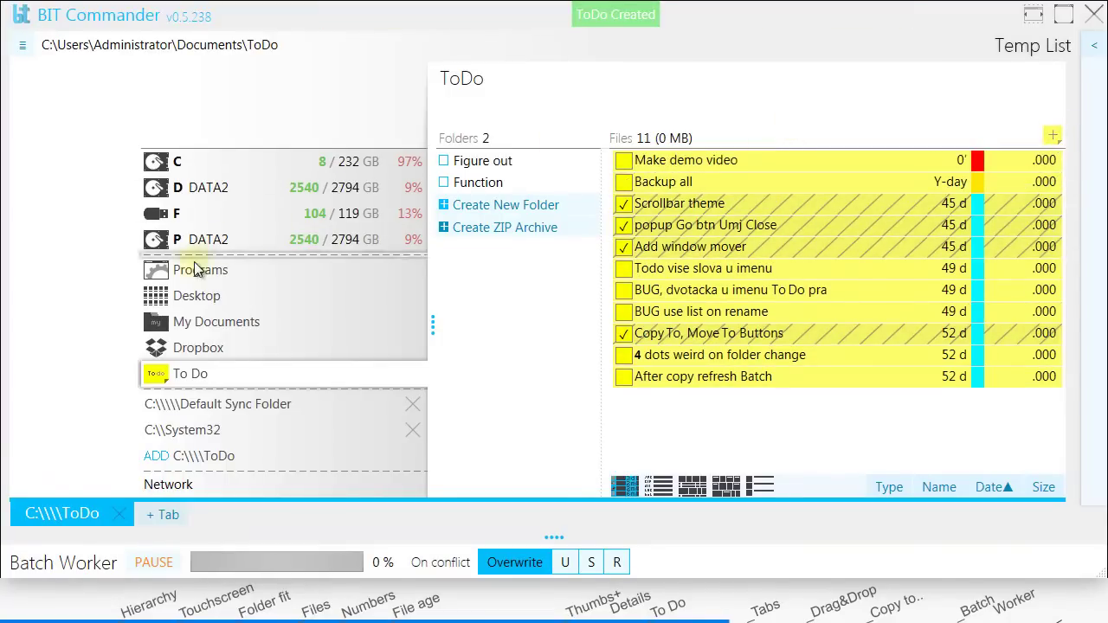
- Open the Programs location
{"action": "left_click", "coordinate": [195, 270]}
{"action": "left_click", "coordinate": [479, 291]}
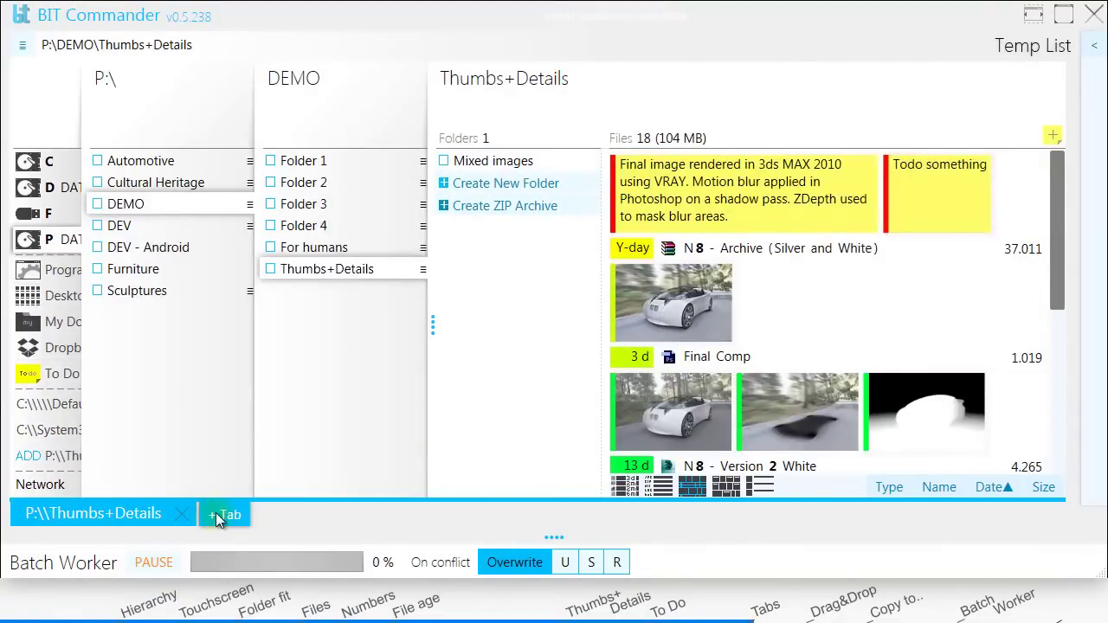
- Open a second tab and navigate on drive P through DEV, BitCommander and Design to the Wireframes folder
{"action": "left_click", "coordinate": [215, 514]}
{"action": "left_click", "coordinate": [188, 240]}
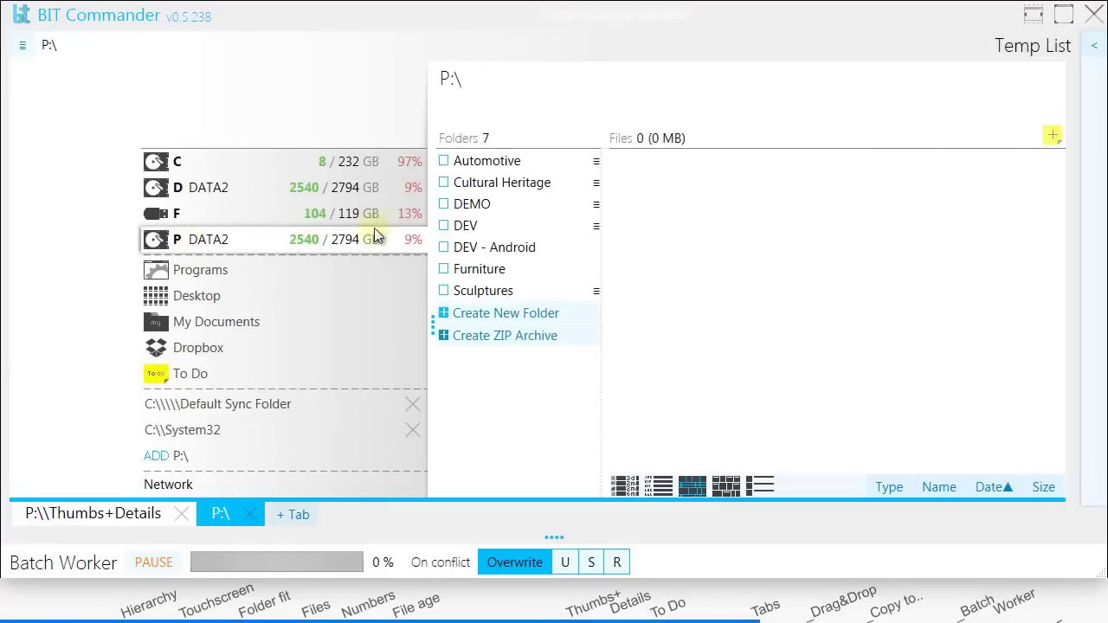
{"action": "left_click", "coordinate": [552, 224]}
{"action": "left_click", "coordinate": [557, 206]}
{"action": "left_click", "coordinate": [570, 179]}
{"action": "left_click", "coordinate": [546, 291]}
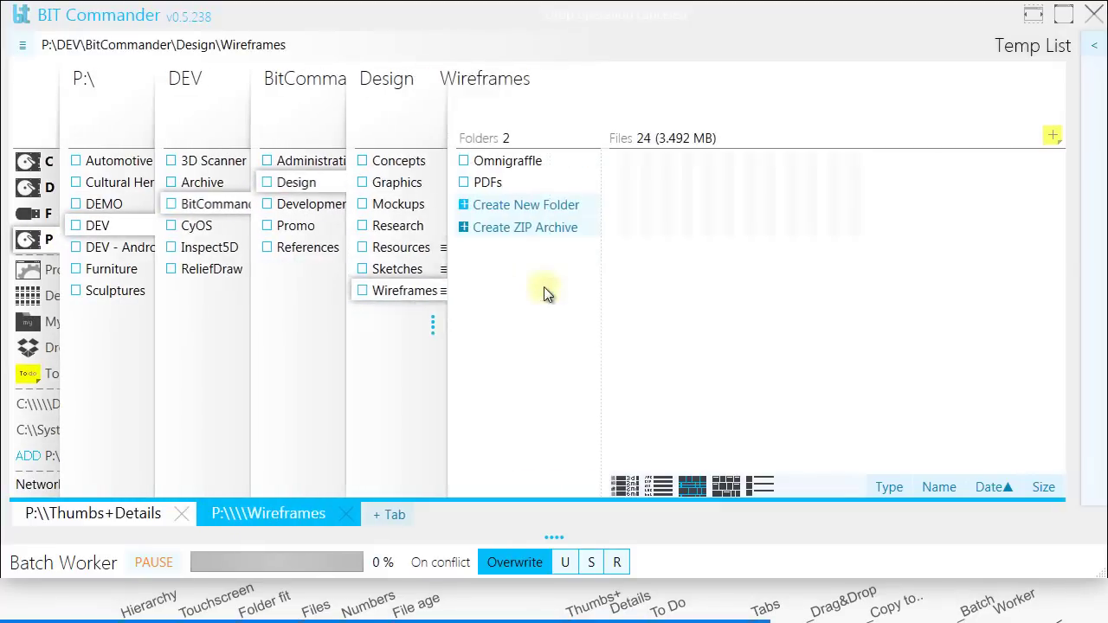
- Switch to the Thumbs+Details tab and return to the Wireframes tab
{"action": "left_click", "coordinate": [121, 516]}
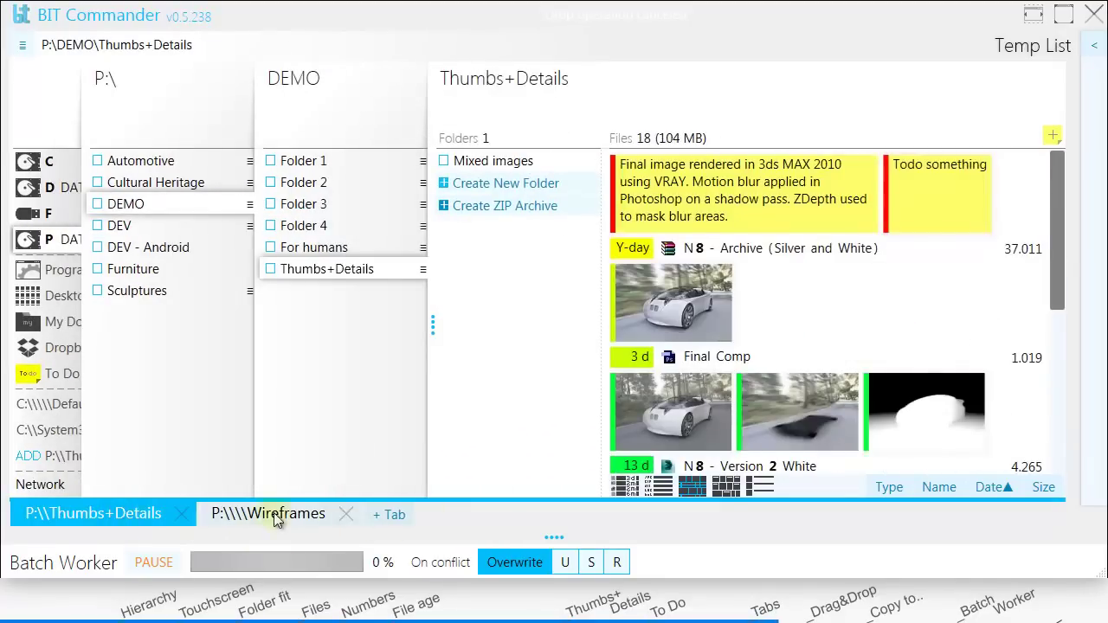
{"action": "left_click", "coordinate": [274, 516]}
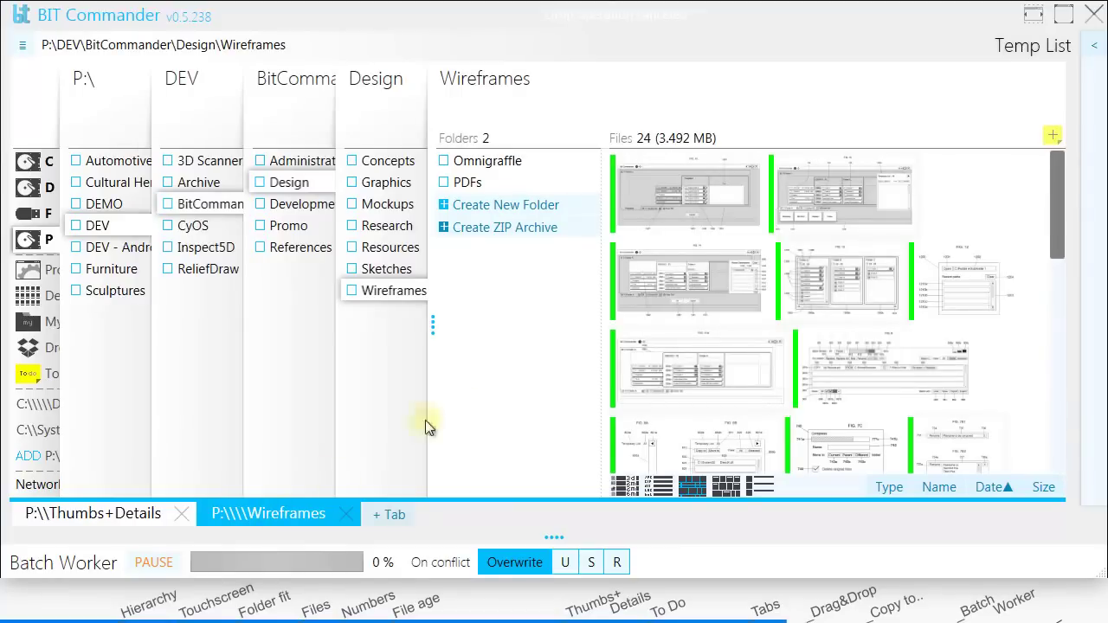
- Add the three second-row wireframes, Fig 26.jpg, Fig 27.jpg and Fig 28.jpg, to the Temp List and review the list
{"action": "left_click", "coordinate": [710, 260]}
{"action": "left_click", "coordinate": [827, 272]}
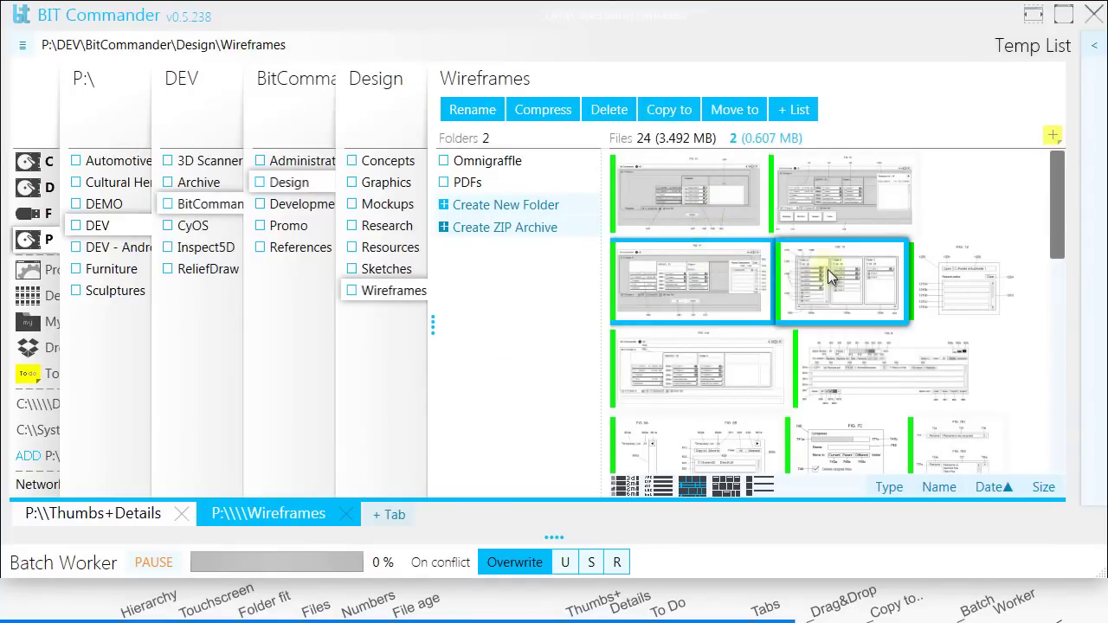
{"action": "left_click", "coordinate": [953, 270]}
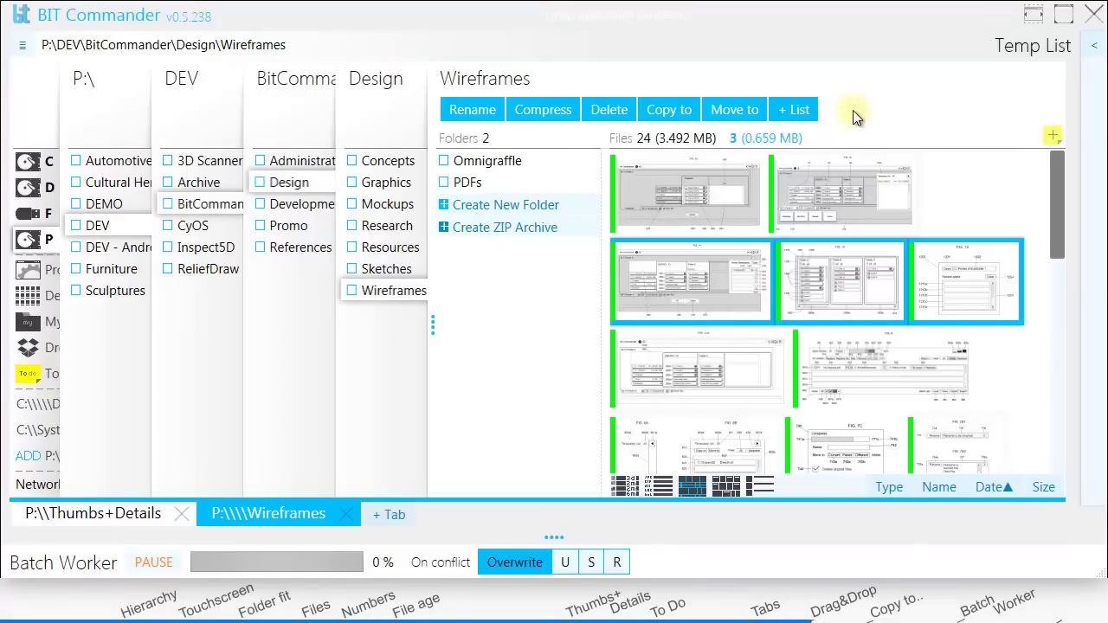
{"action": "left_click_drag", "start_coordinate": [703, 275], "coordinate": [942, 237]}
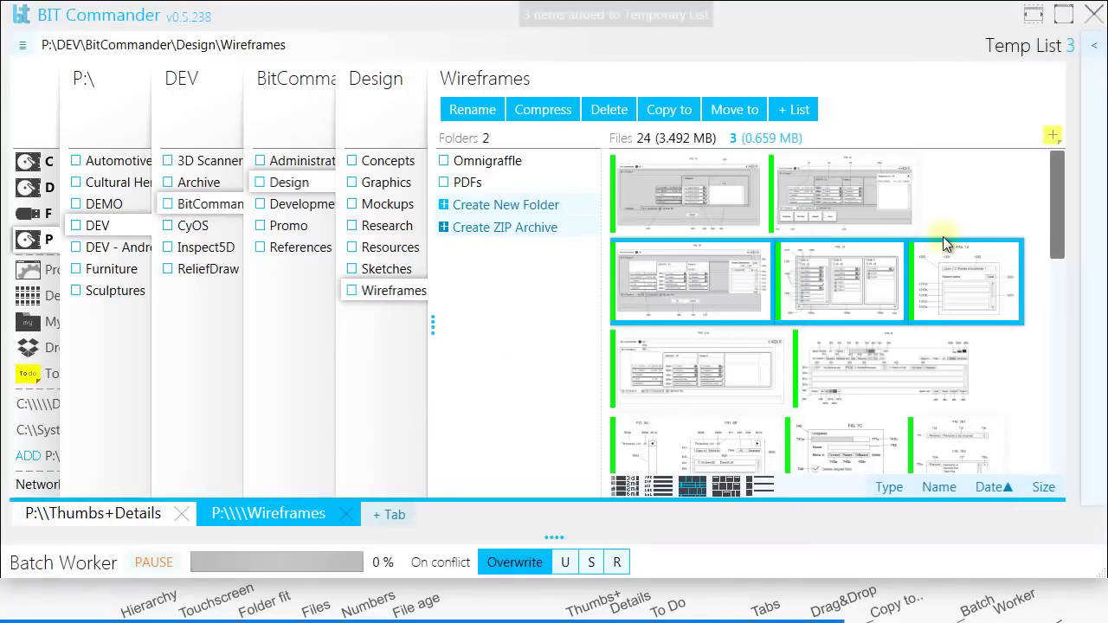
{"action": "left_click", "coordinate": [1093, 45]}
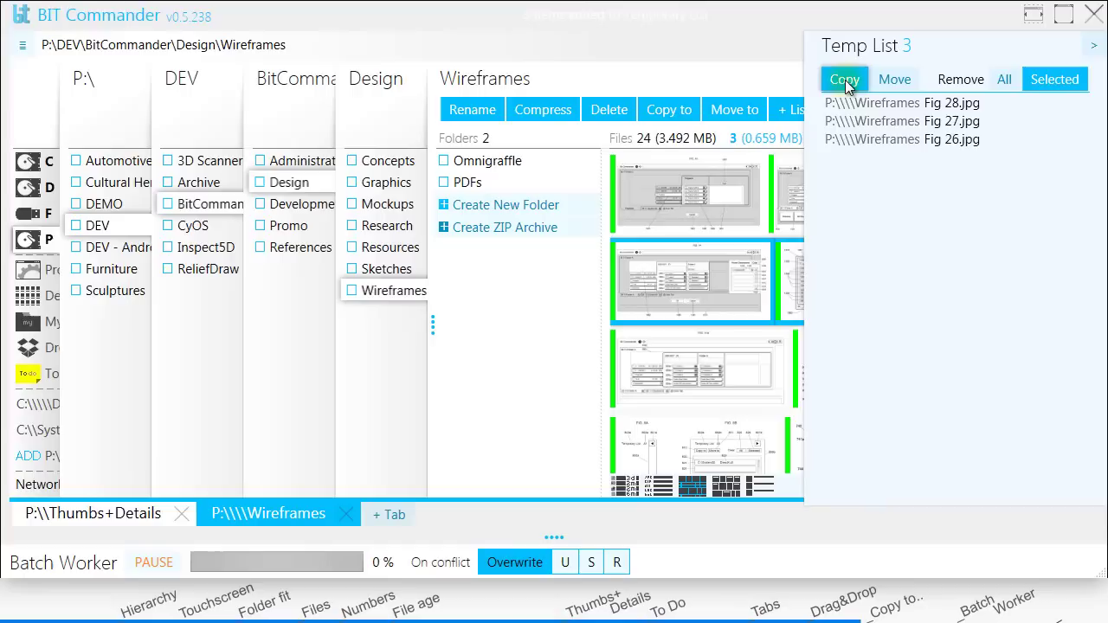
{"action": "left_click", "coordinate": [1092, 45]}
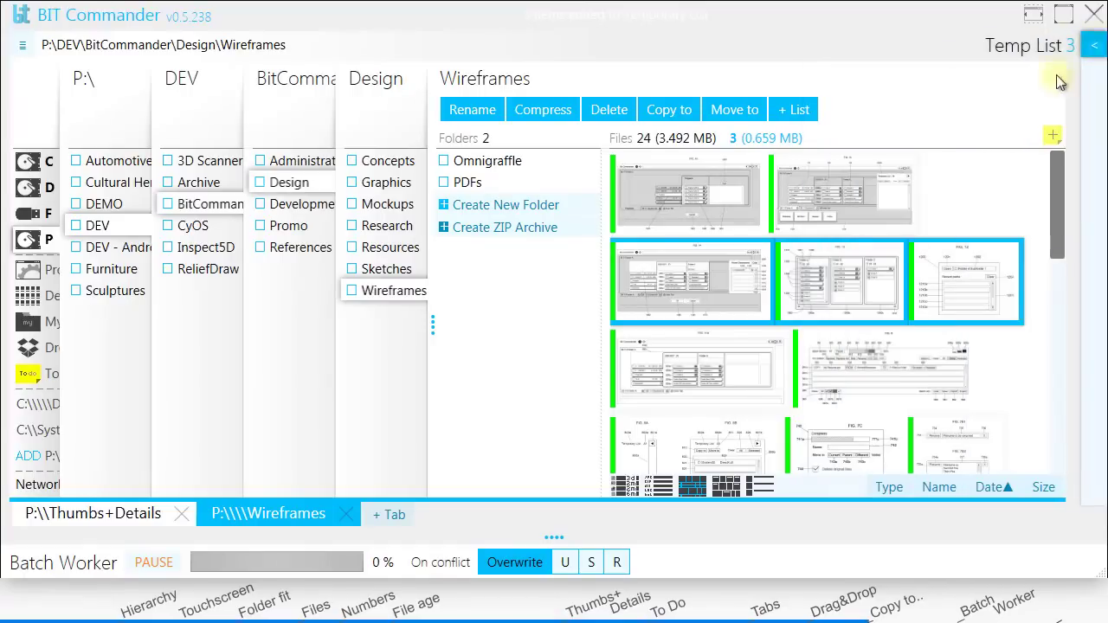
- Select the five wireframes in the third and fourth rows and copy them, together with the Temp List files, to the Sketches folder
{"action": "left_click", "coordinate": [730, 349]}
{"action": "scroll", "coordinate": [829, 396], "scroll_direction": "down", "scroll_amount": 1}
{"action": "left_click", "coordinate": [950, 439], "text": "shift"}
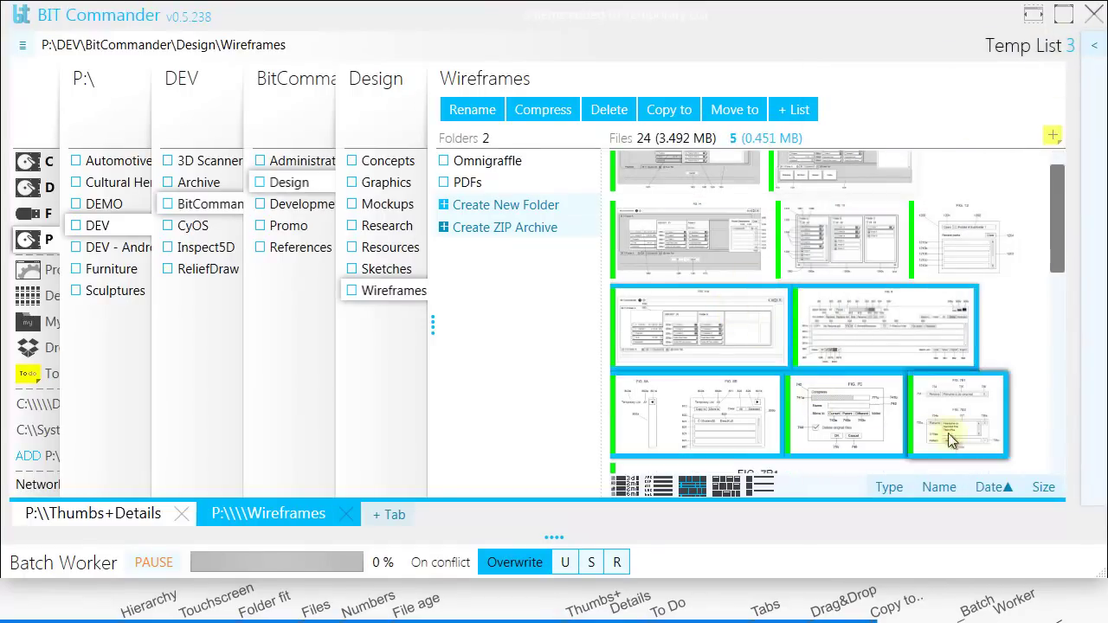
{"action": "left_click", "coordinate": [668, 110]}
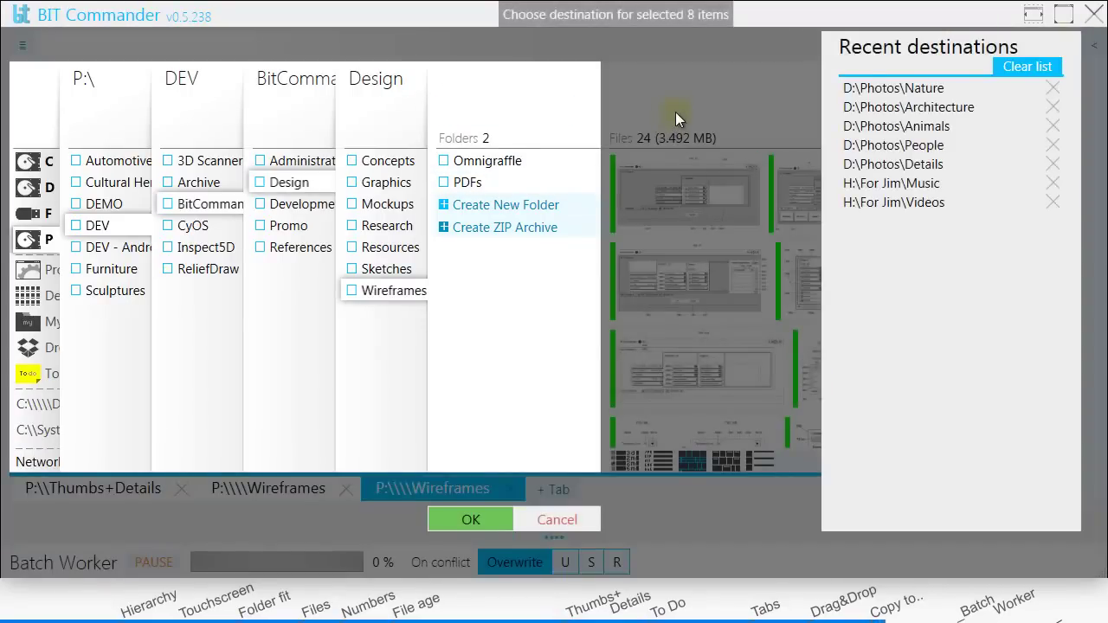
{"action": "left_click", "coordinate": [386, 269]}
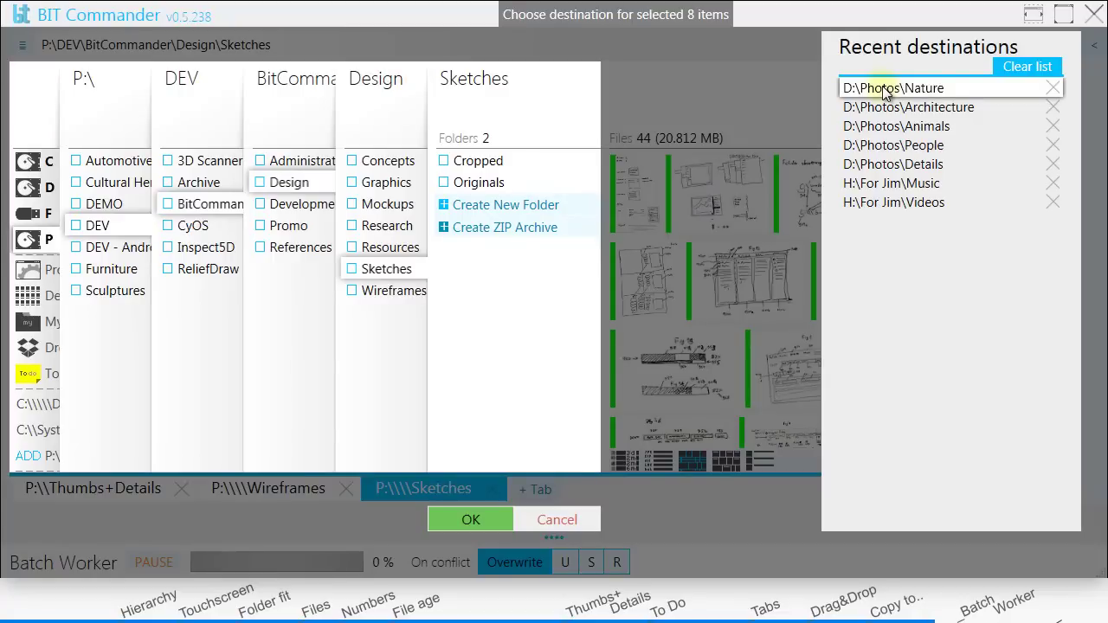
{"action": "left_click", "coordinate": [483, 520]}
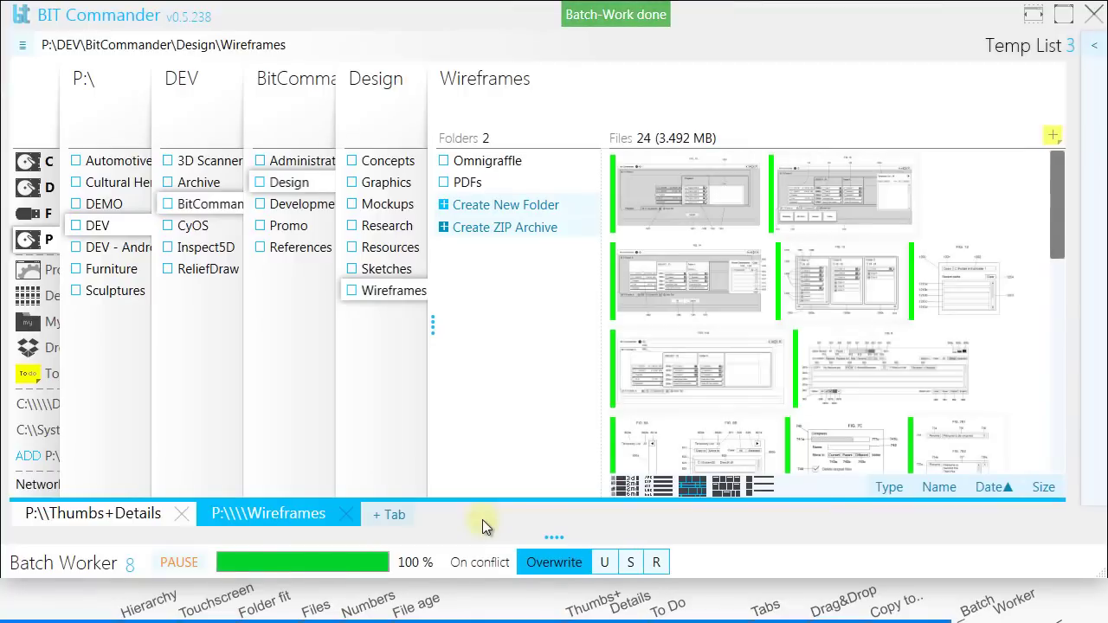
- Expand the Batch Worker job list and open the destination folder of the Fig 28.jpg copy job
{"action": "left_click_drag", "start_coordinate": [480, 541], "coordinate": [482, 400]}
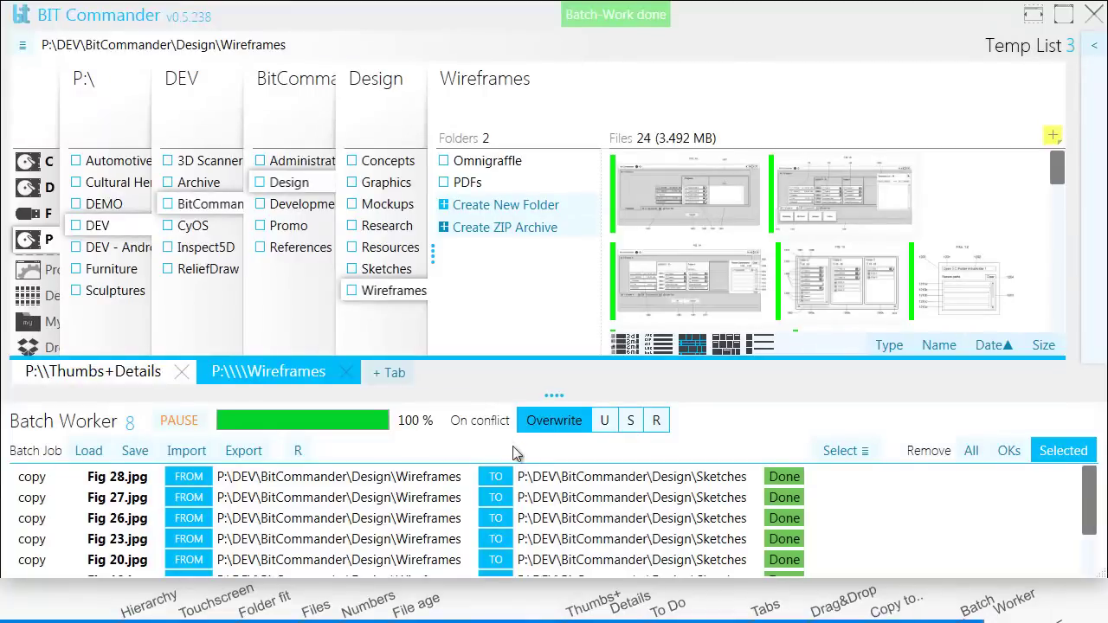
{"action": "left_click", "coordinate": [523, 476]}
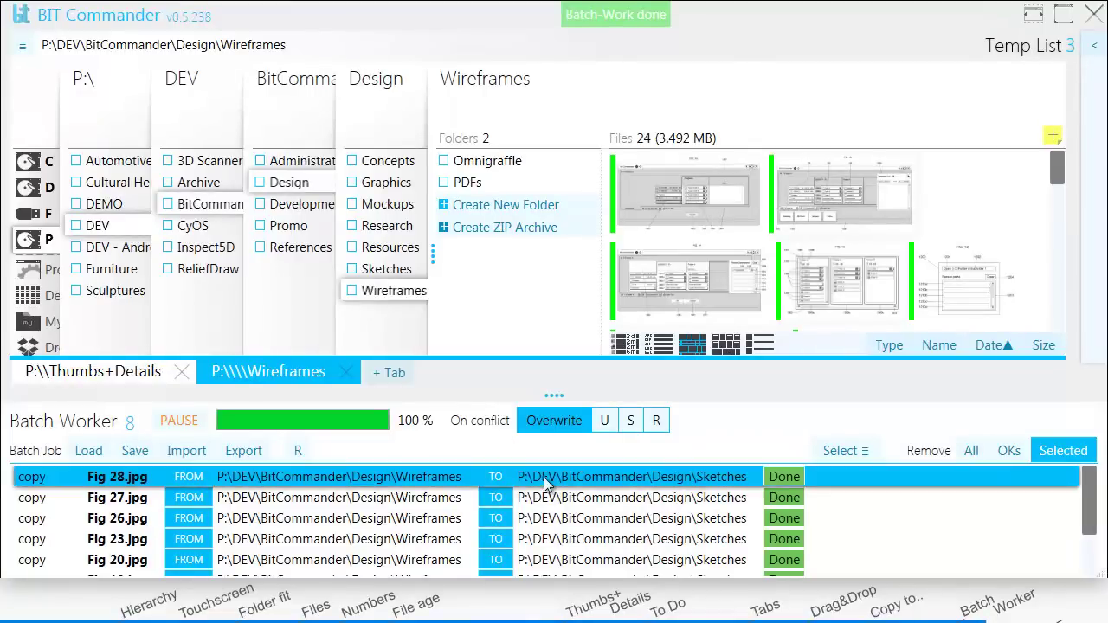
{"action": "left_click", "coordinate": [496, 477]}
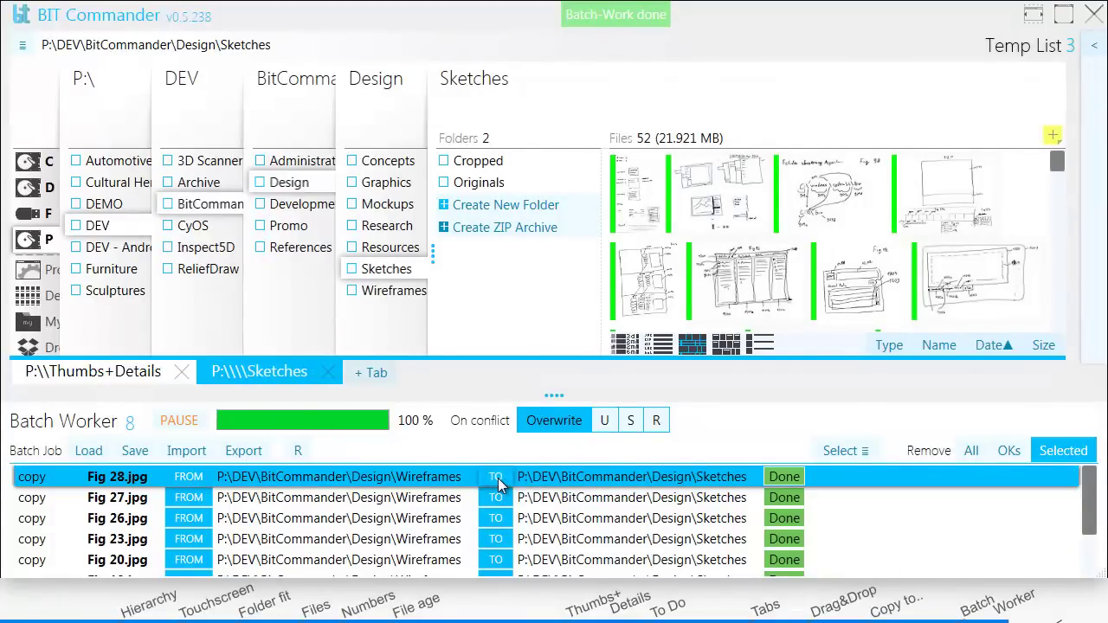